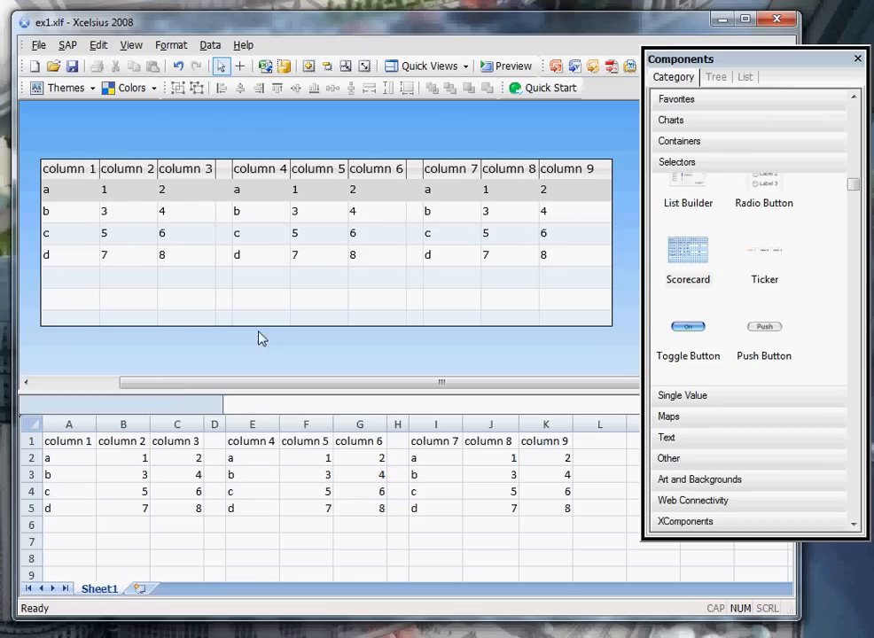
- Inspect the combined scorecard and the empty spacer columns D and H in its sheet
click(106, 208)
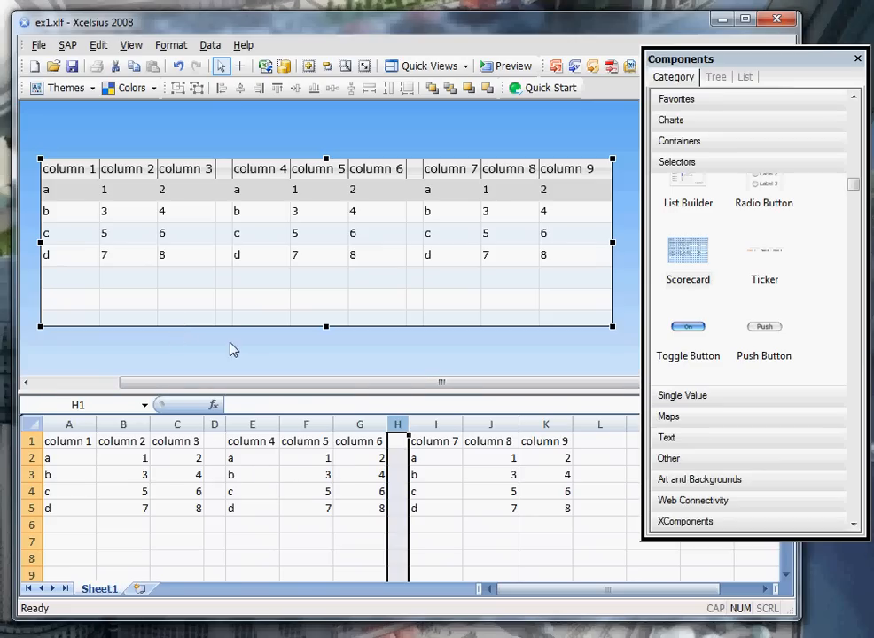
click(215, 441)
click(398, 425)
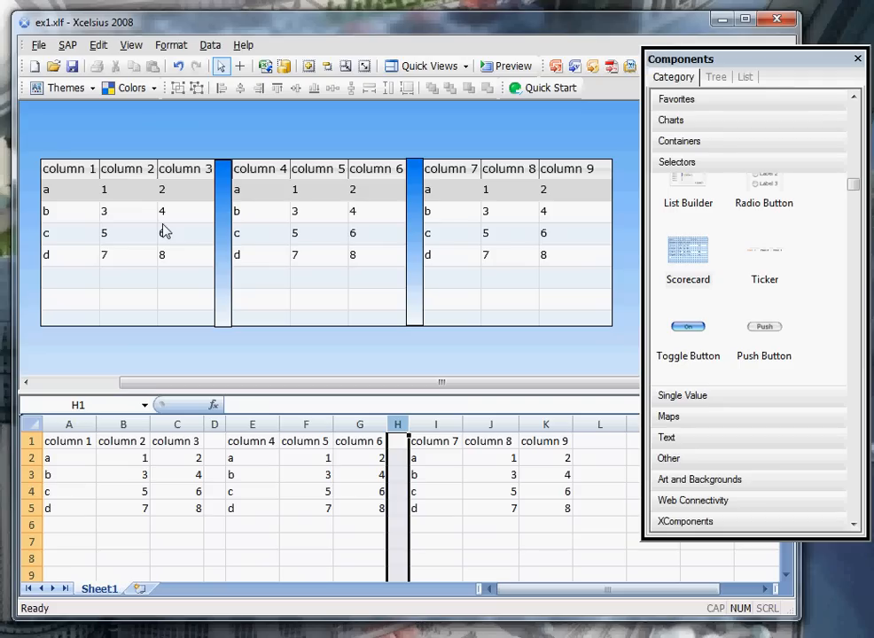
- Switch to the untitled dashboard with three separate tables and enlarge its spreadsheet area
click(723, 26)
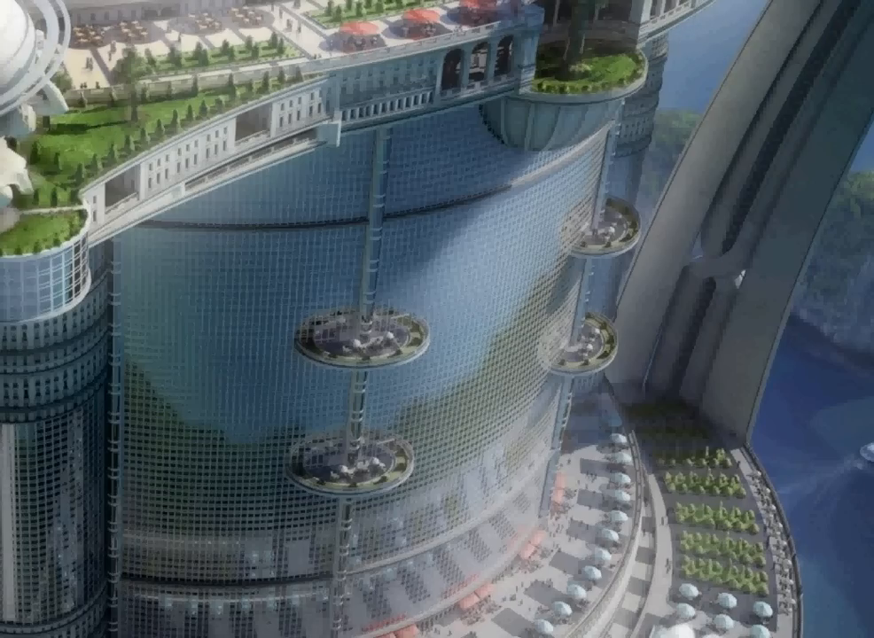
key(alt+Tab)
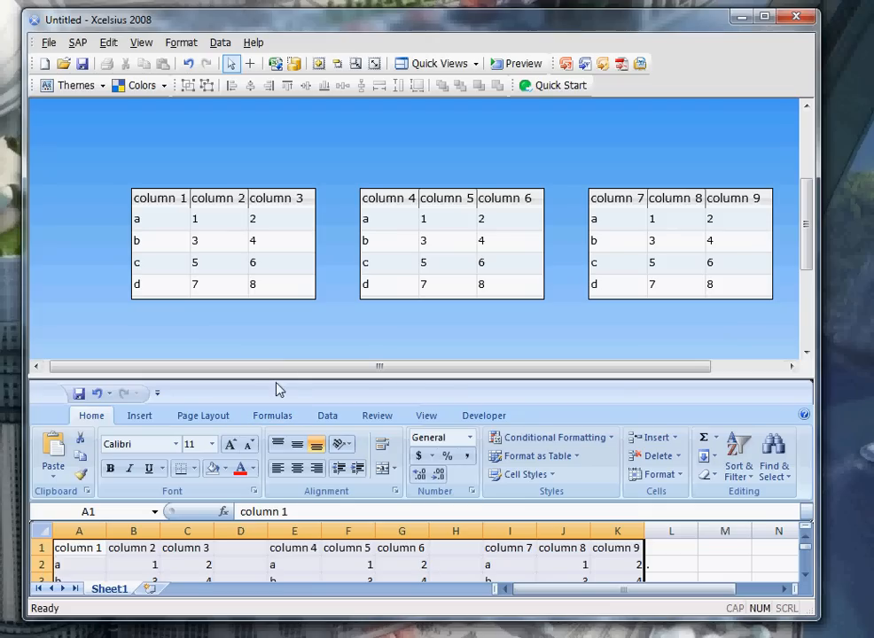
mouse_move(279, 377)
mouse_down()
mouse_move(273, 269)
mouse_move(301, 393)
mouse_move(304, 346)
mouse_up()
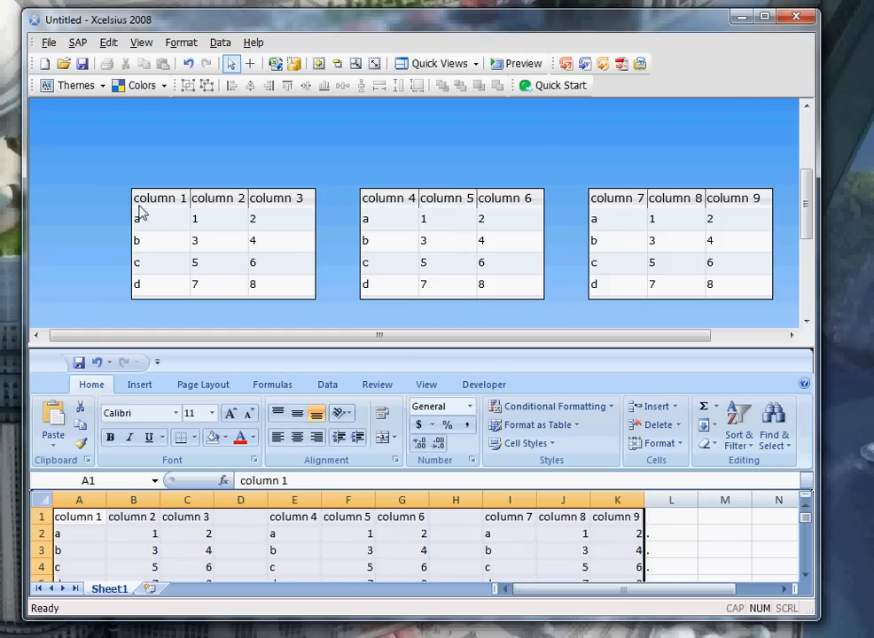
- Select all three tables together and review their shared behavior settings
drag(110, 168, 780, 313)
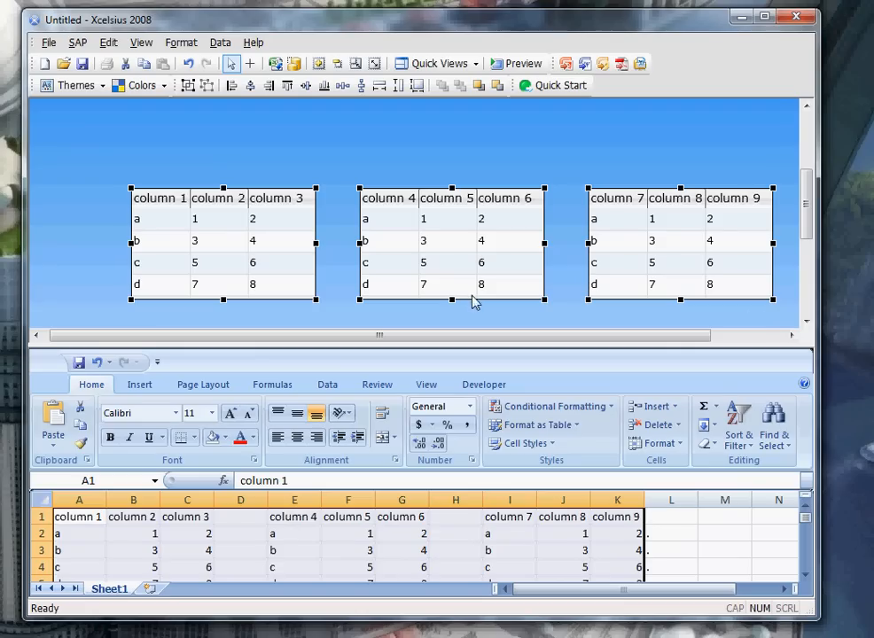
click(322, 166)
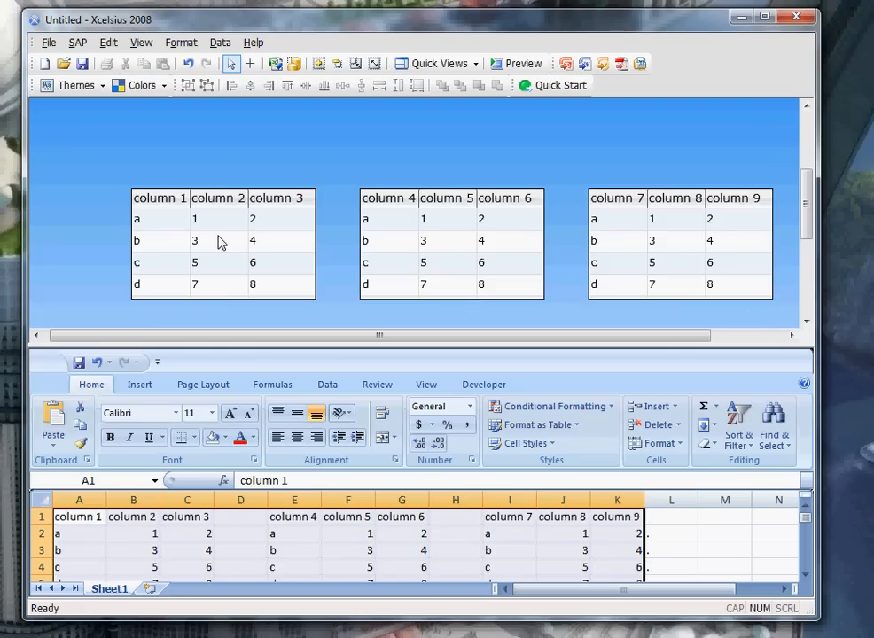
click(223, 242)
ctrl+click(431, 242)
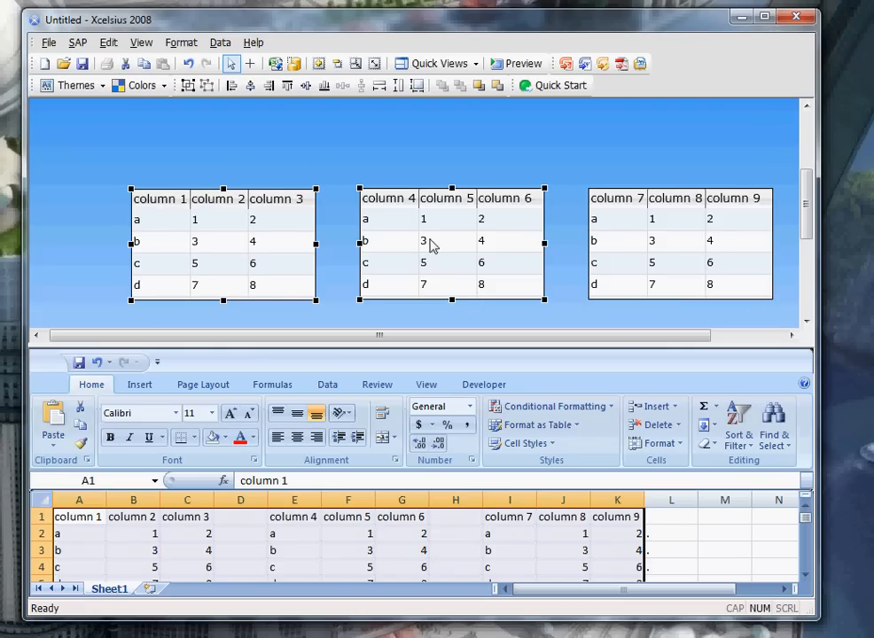
ctrl+click(716, 253)
right_click(716, 254)
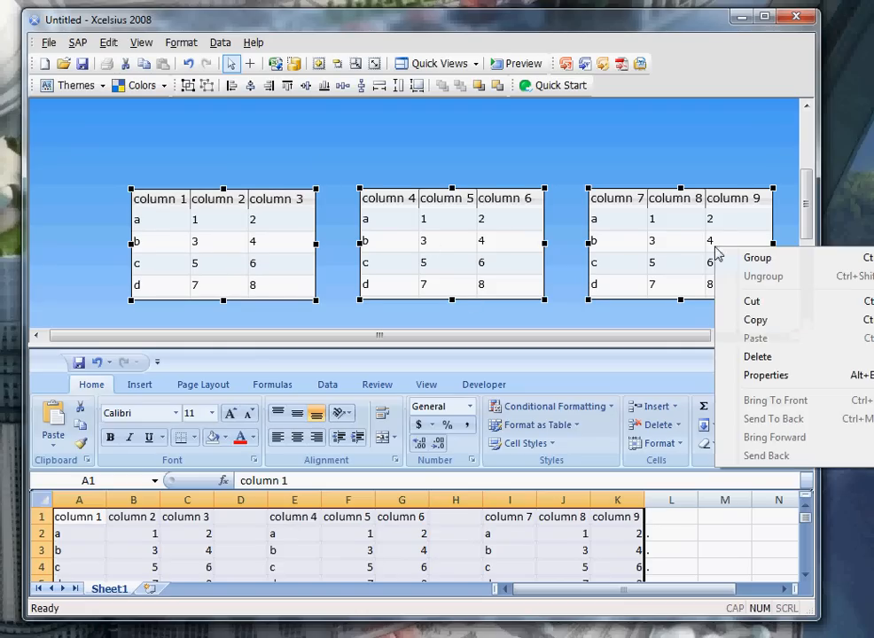
click(768, 376)
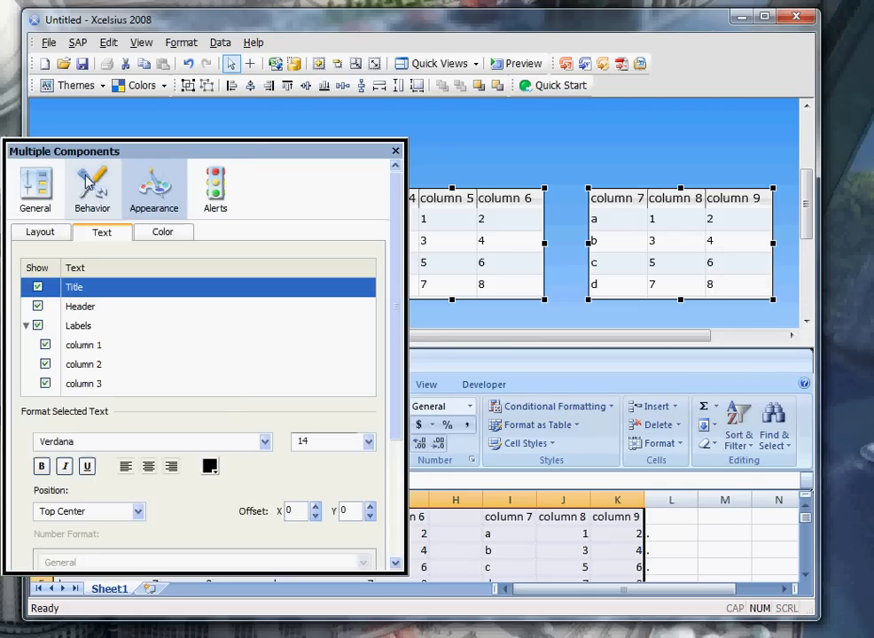
click(92, 186)
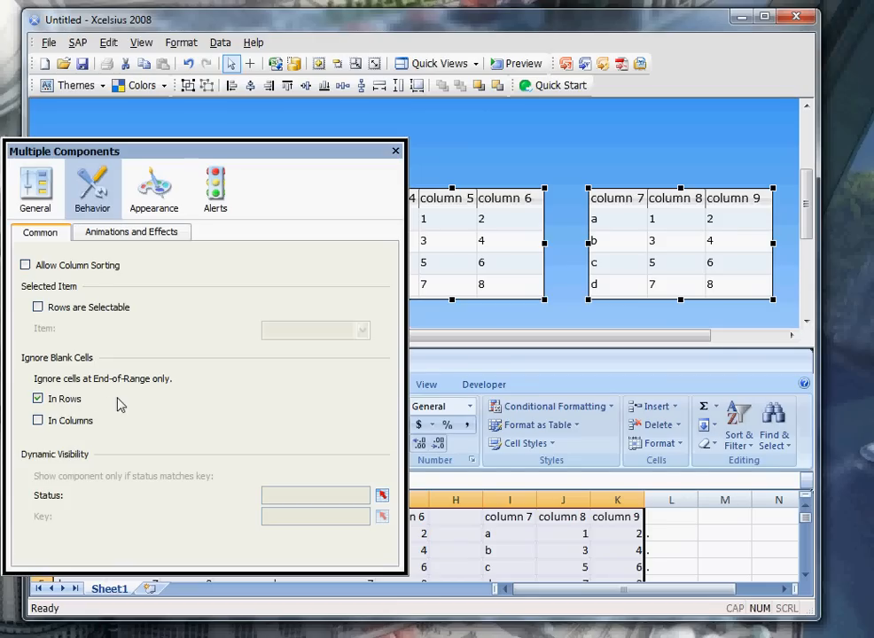
- Check the text formatting of the labels in the three tables' appearance settings and close the properties
click(144, 200)
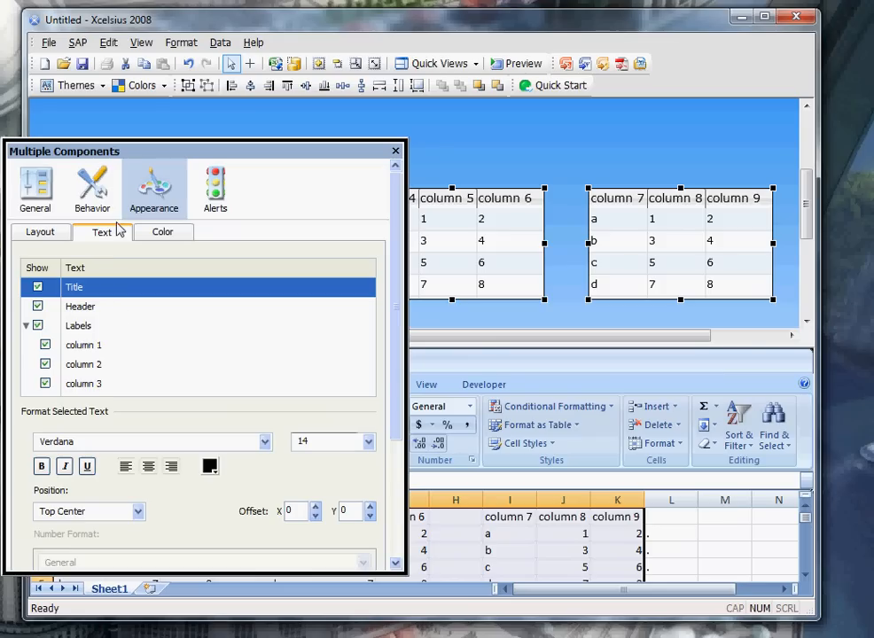
click(74, 326)
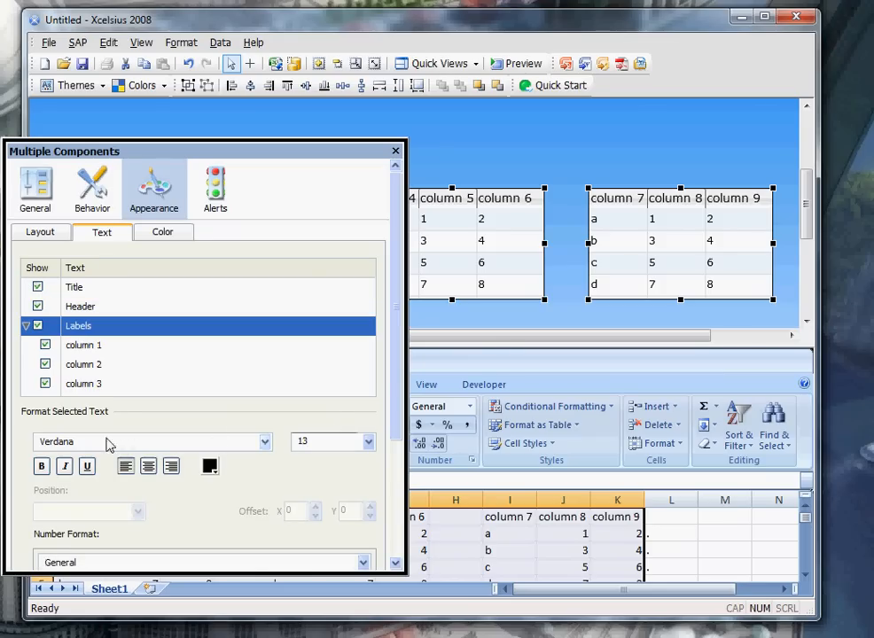
click(310, 447)
click(397, 152)
- Extend the first table (columns 1 to 3) downward until it shows ten rows below its header
scroll(784, 156, down, 2)
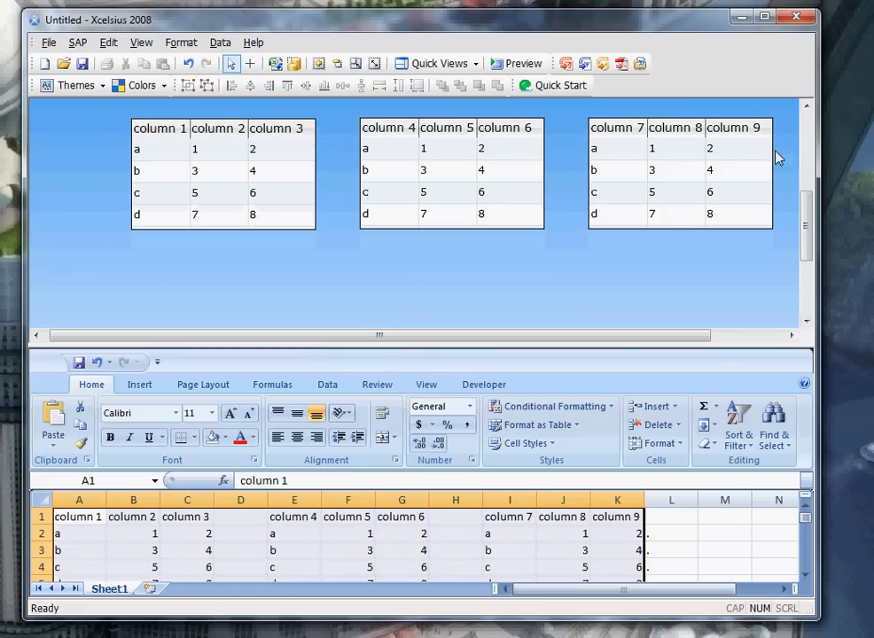
click(209, 215)
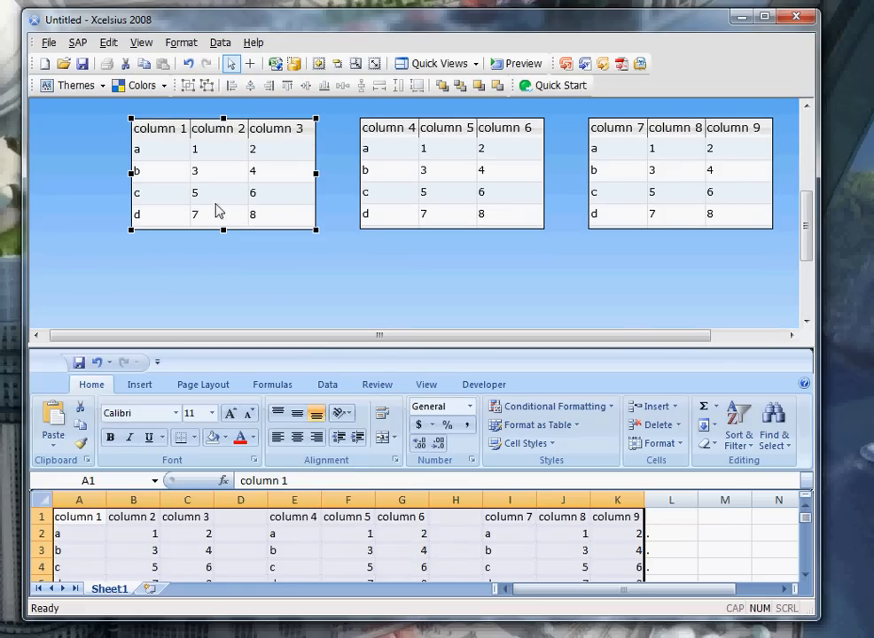
drag(224, 232, 228, 323)
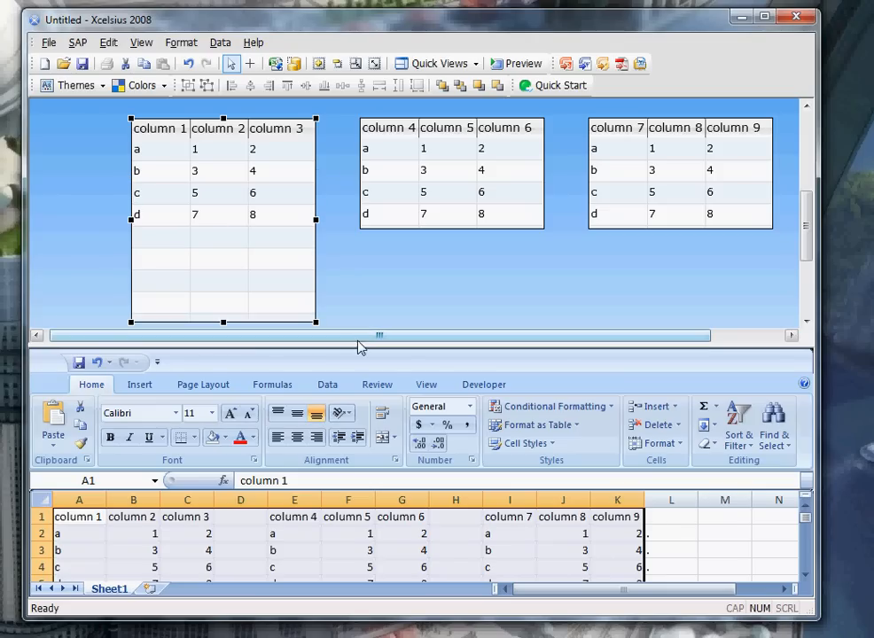
drag(358, 342, 357, 401)
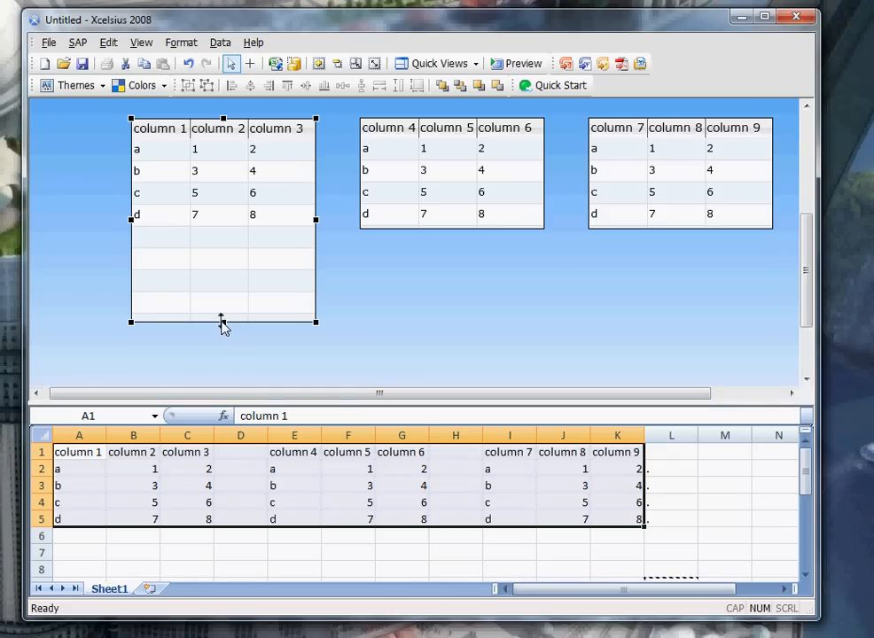
drag(225, 330, 227, 346)
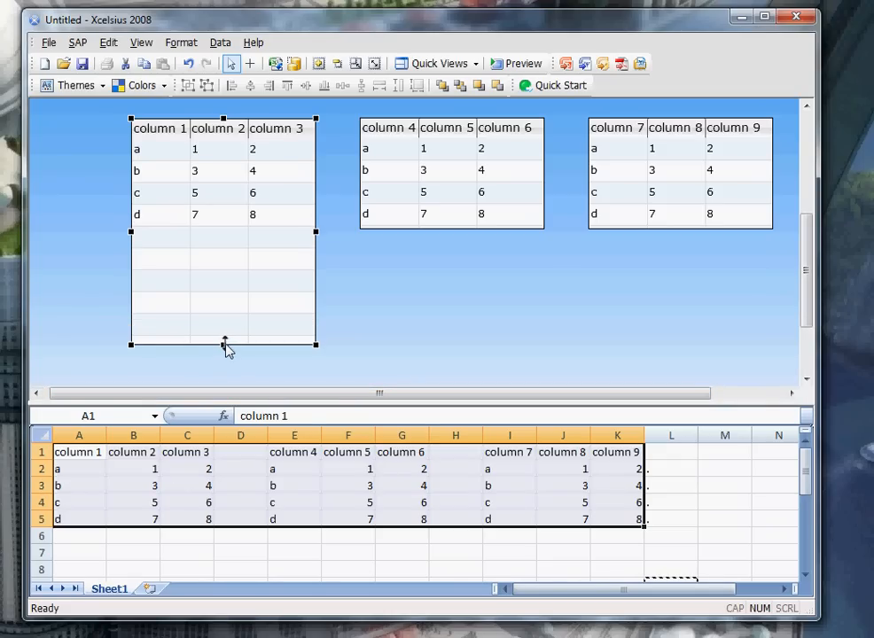
click(99, 286)
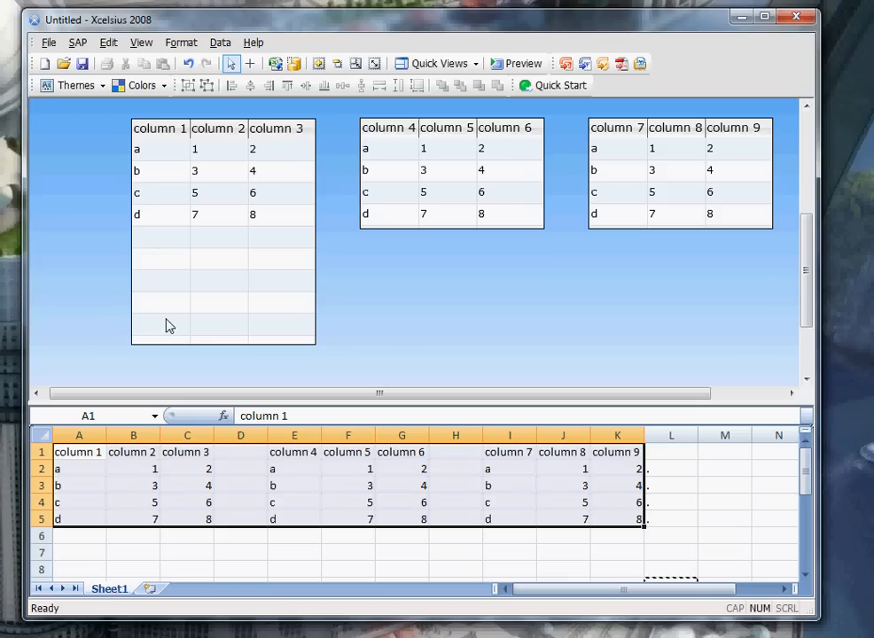
click(228, 342)
drag(222, 343, 224, 360)
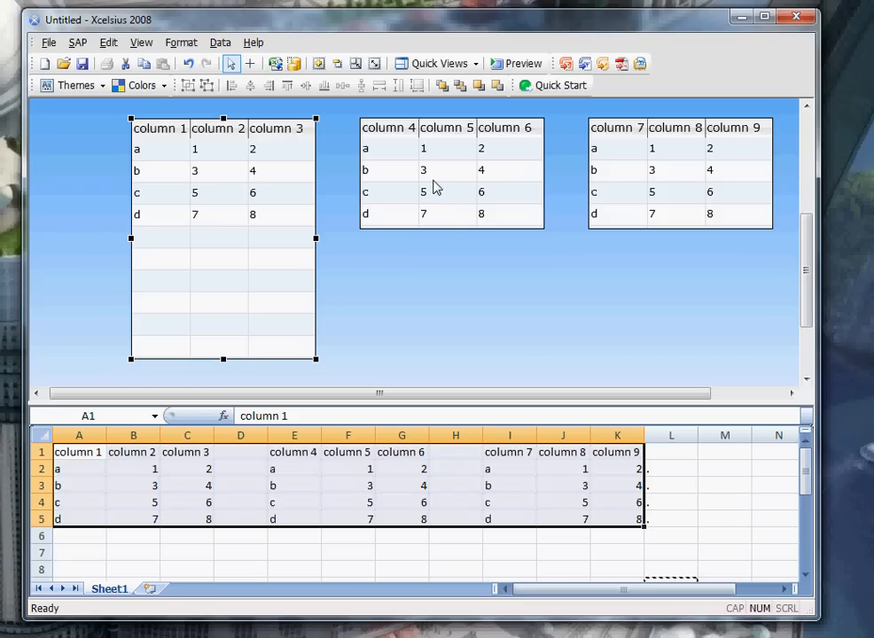
- Make the other two tables the same height as the first one
ctrl+click(434, 186)
ctrl+click(663, 172)
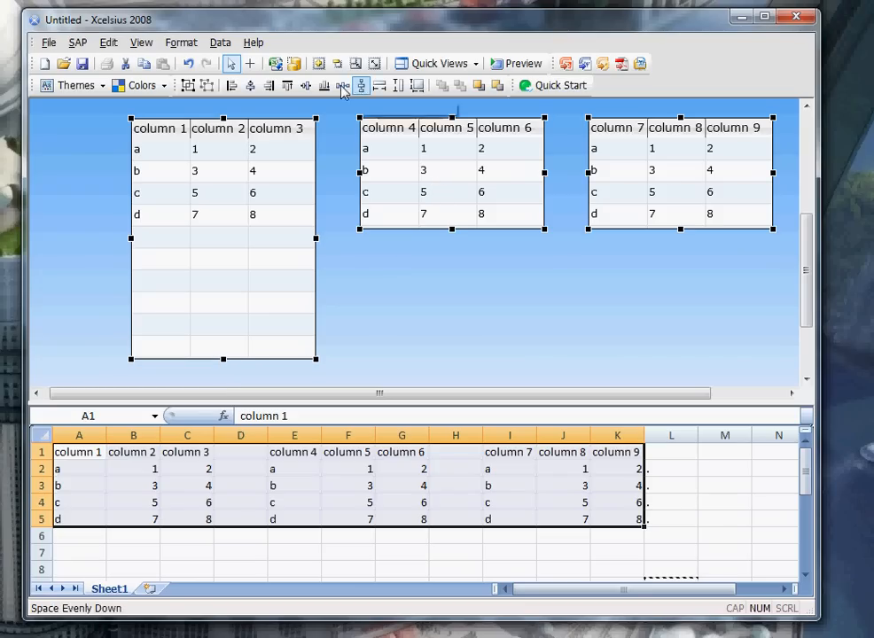
click(398, 89)
click(341, 136)
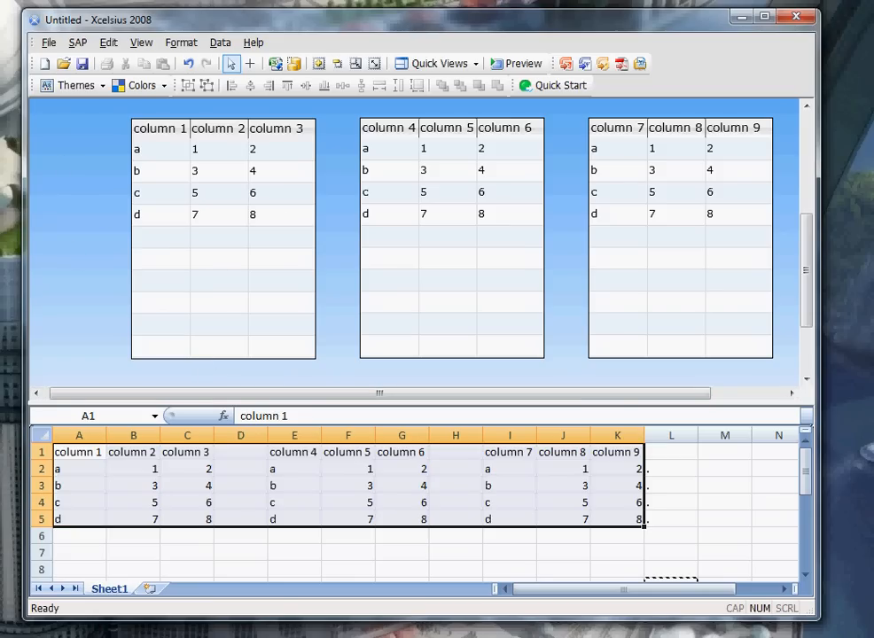
- Place a List Box selector over the rows of all three tables, below their headers
drag(0, 161, 251, 165)
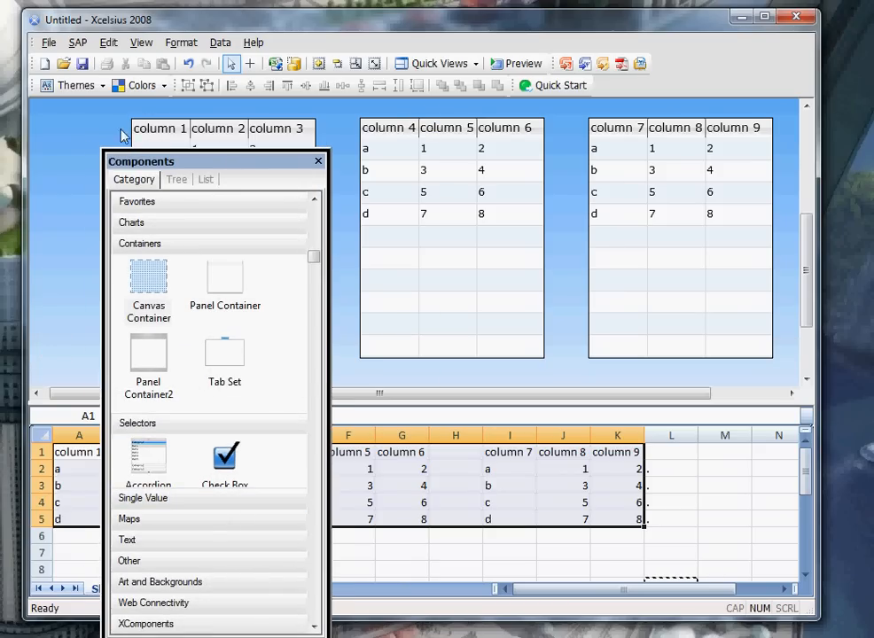
drag(146, 162, 47, 145)
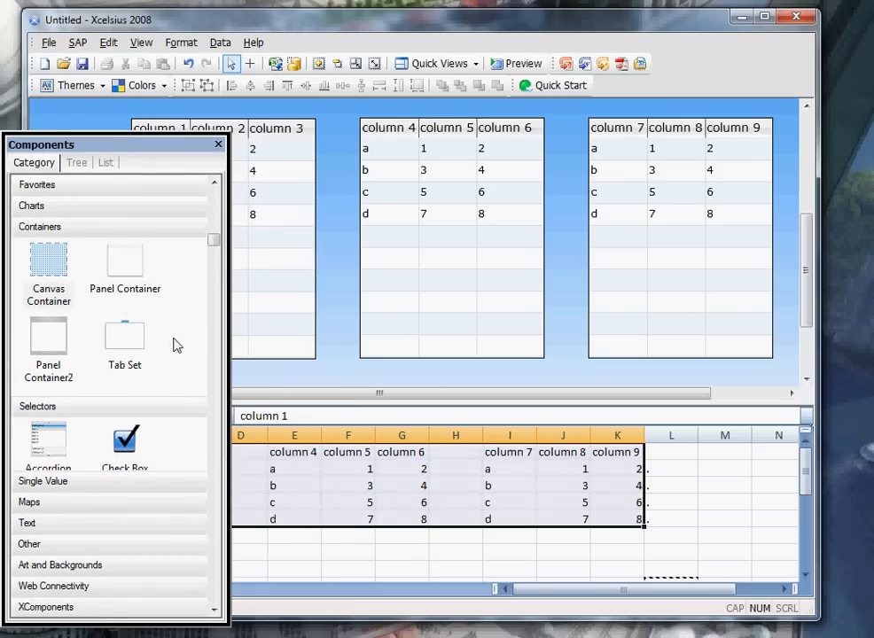
scroll(178, 434, down, 5)
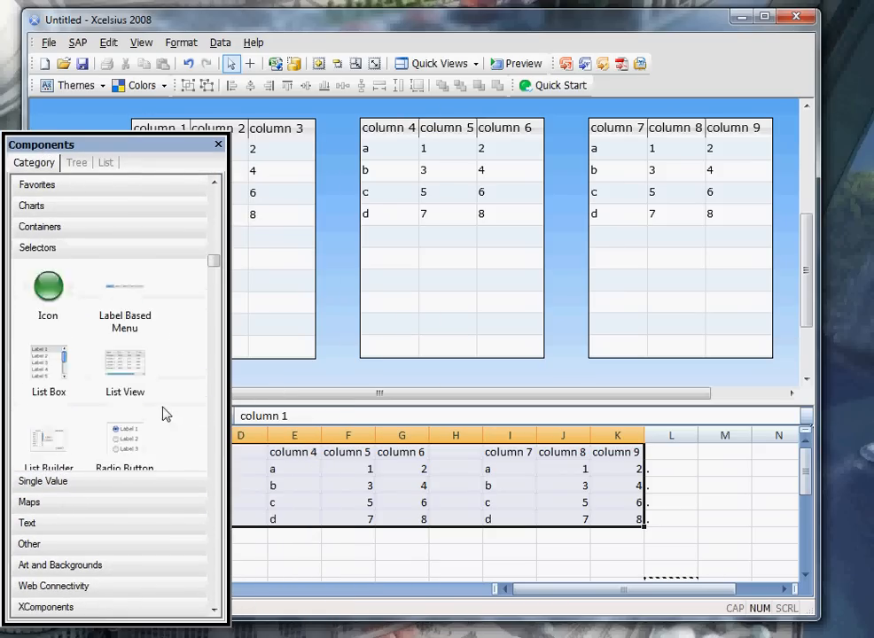
click(49, 363)
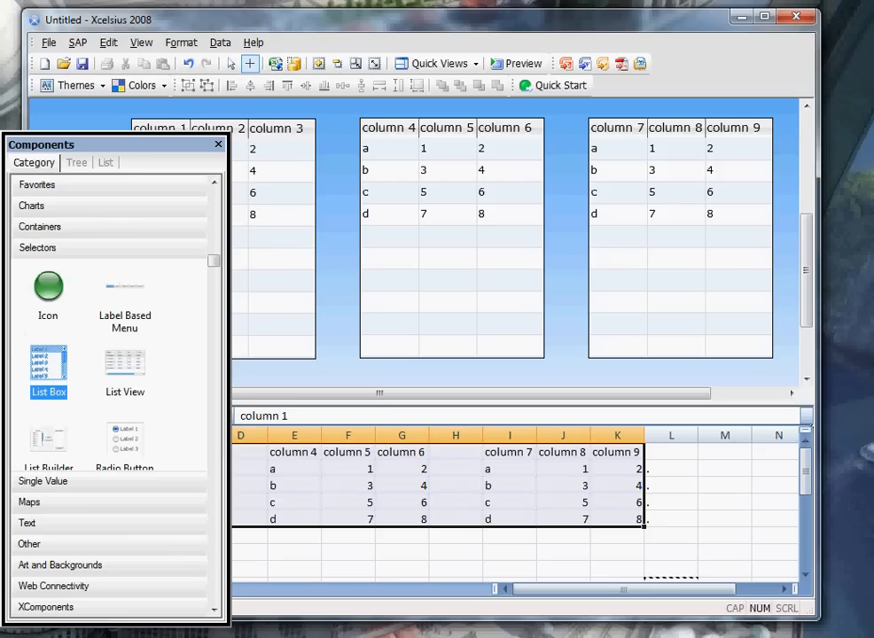
drag(174, 148, 0, 138)
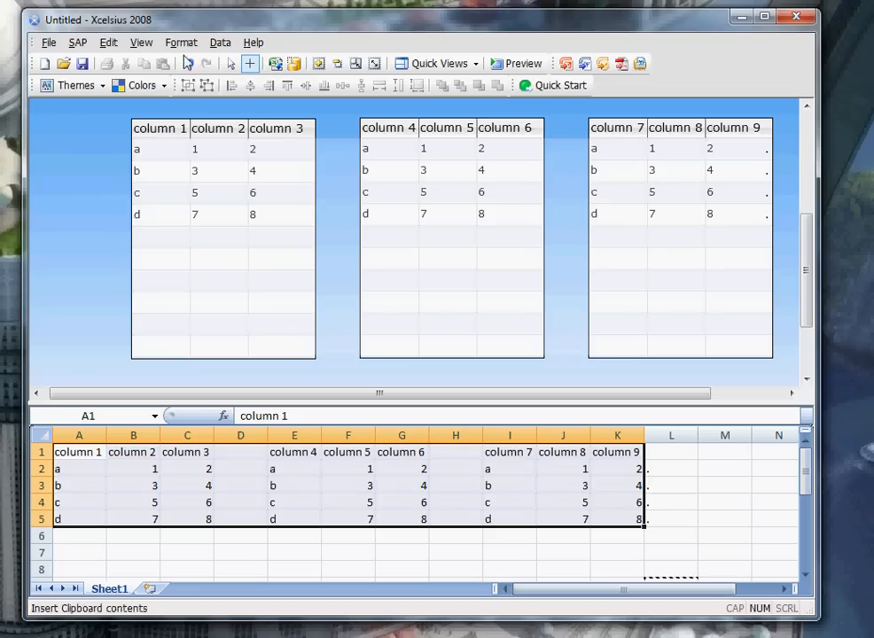
click(234, 65)
- Open the list box's general properties and inspect the sheet range that supplies its labels
key(ctrl+a)
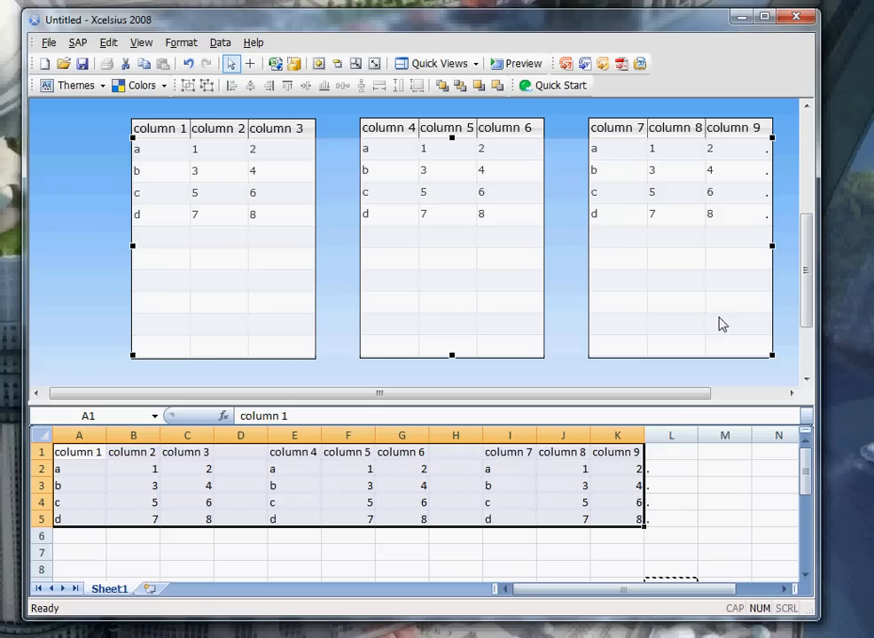
double_click(274, 238)
click(32, 193)
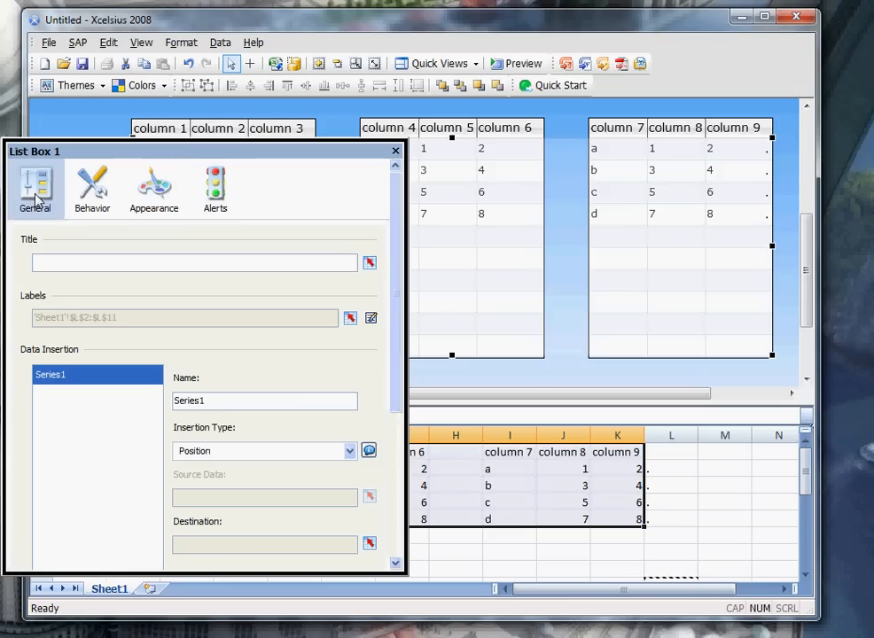
drag(248, 153, 212, 54)
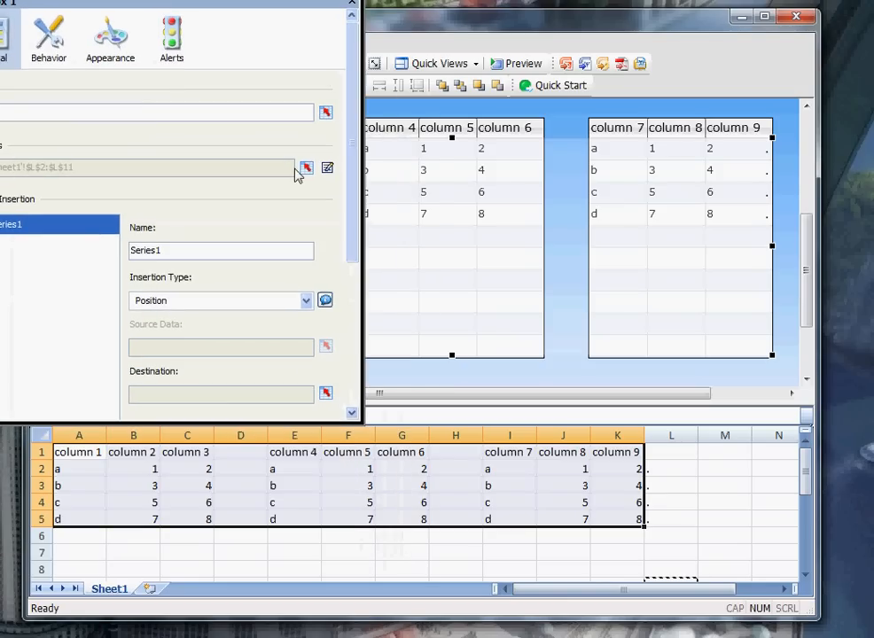
click(307, 169)
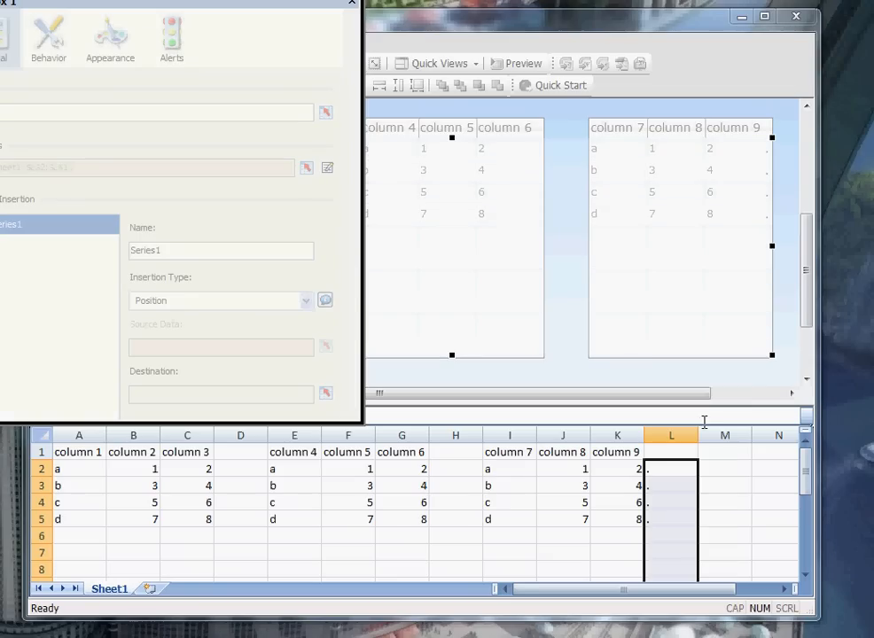
- Inspect the label formulas in cells L2 and L5, keeping the properties window clear of the formula bar
mouse_move(807, 470)
mouse_down()
mouse_move(805, 517)
mouse_move(809, 464)
mouse_up()
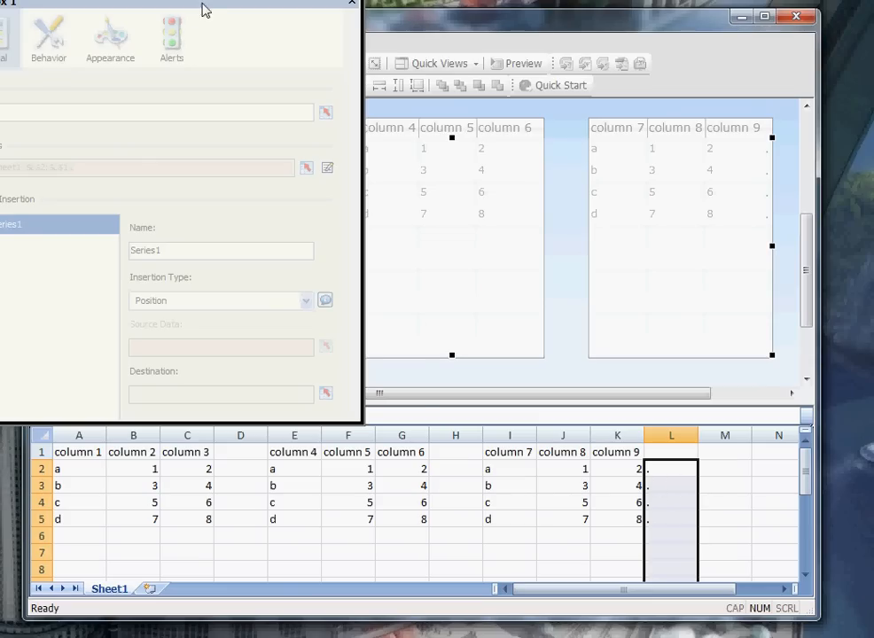
drag(202, 9, 275, 34)
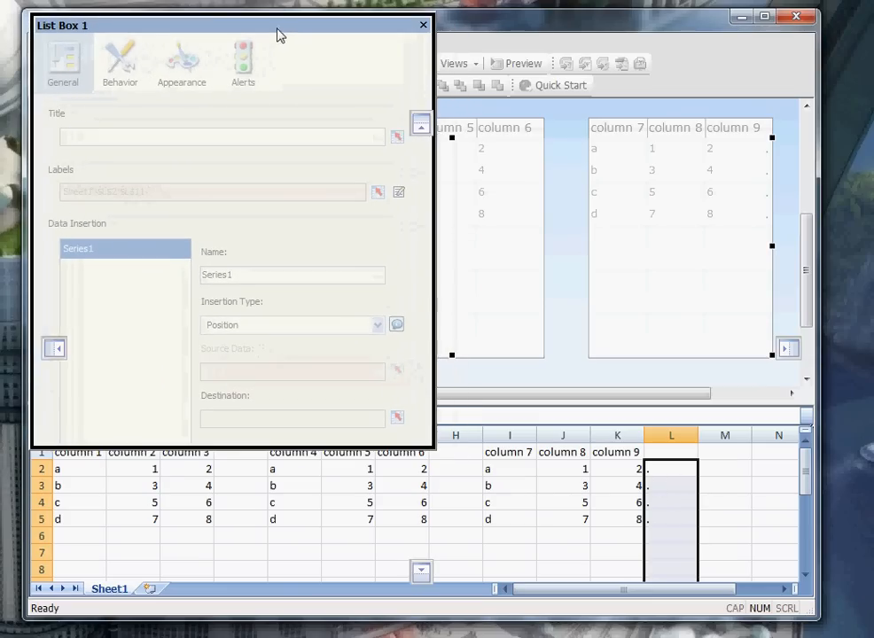
click(680, 471)
click(677, 521)
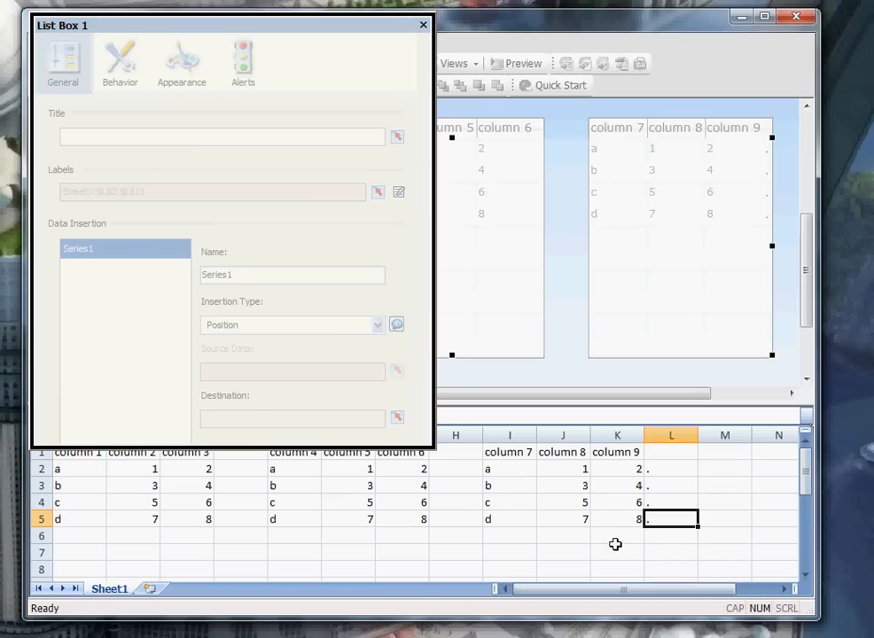
drag(397, 36, 651, 7)
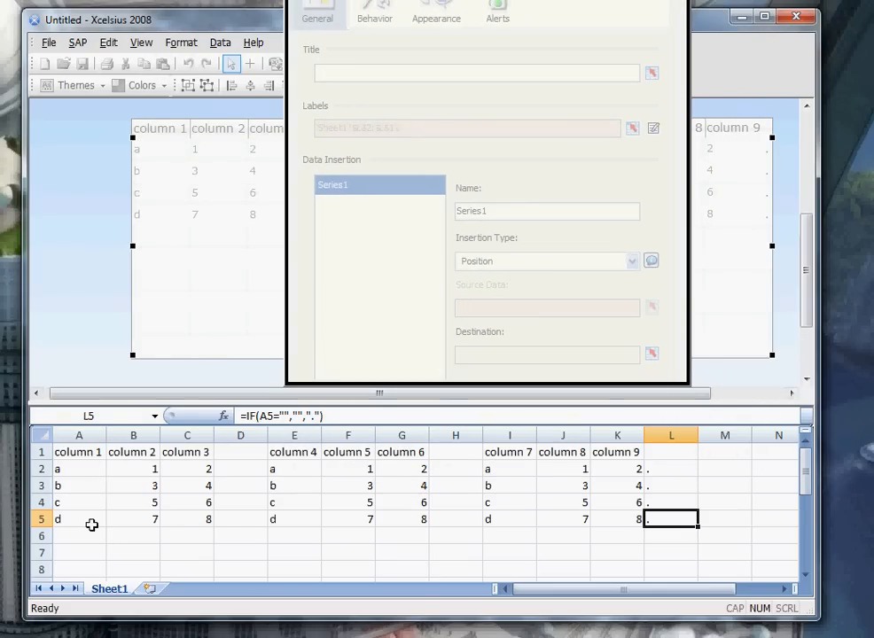
- Compare source cell A5 with the label formulas in cells L5 to L7, including the formulas beside empty rows
click(60, 524)
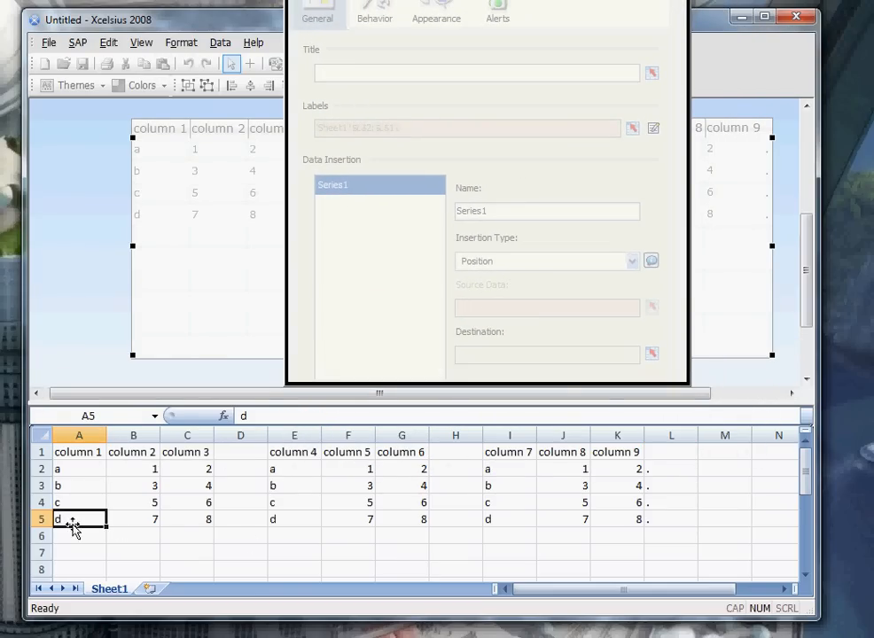
click(680, 516)
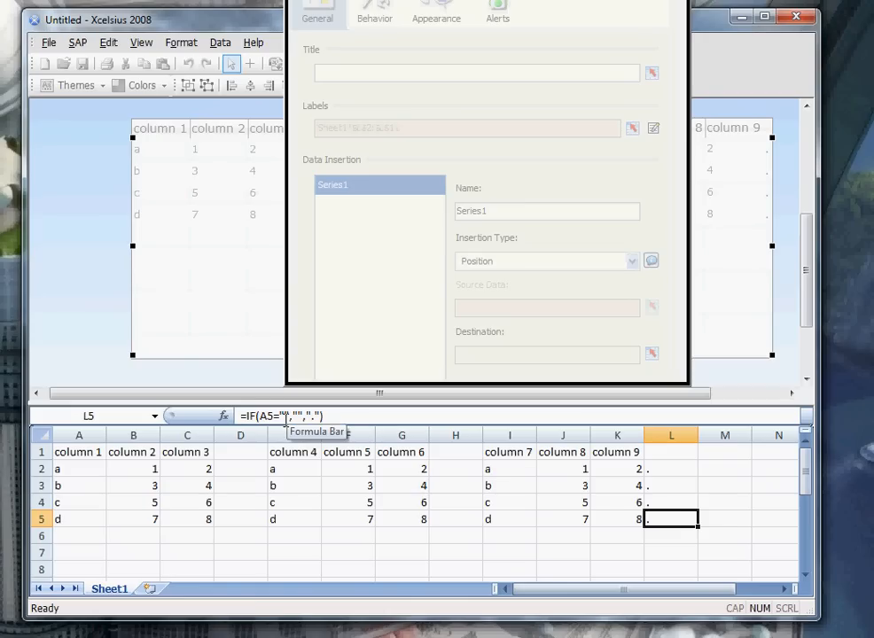
click(667, 536)
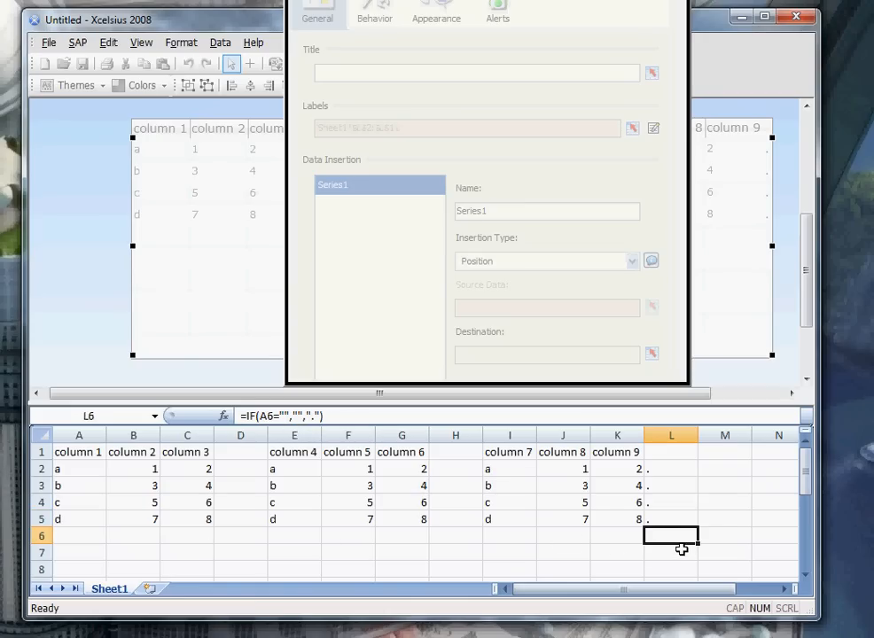
drag(681, 550, 658, 516)
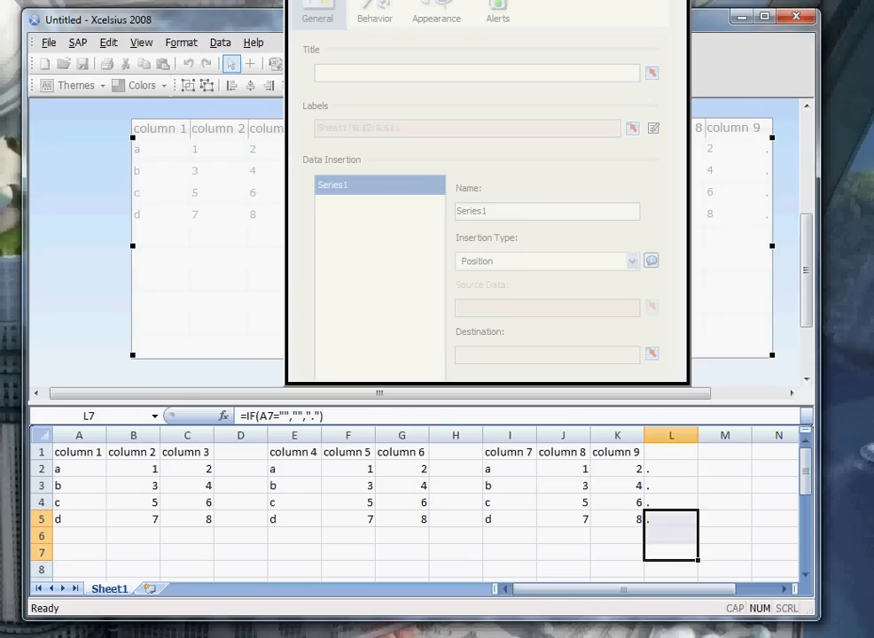
- Inspect the text formatting of the list box's labels, keeping the properties window clear of the table rows
drag(537, 2, 505, 41)
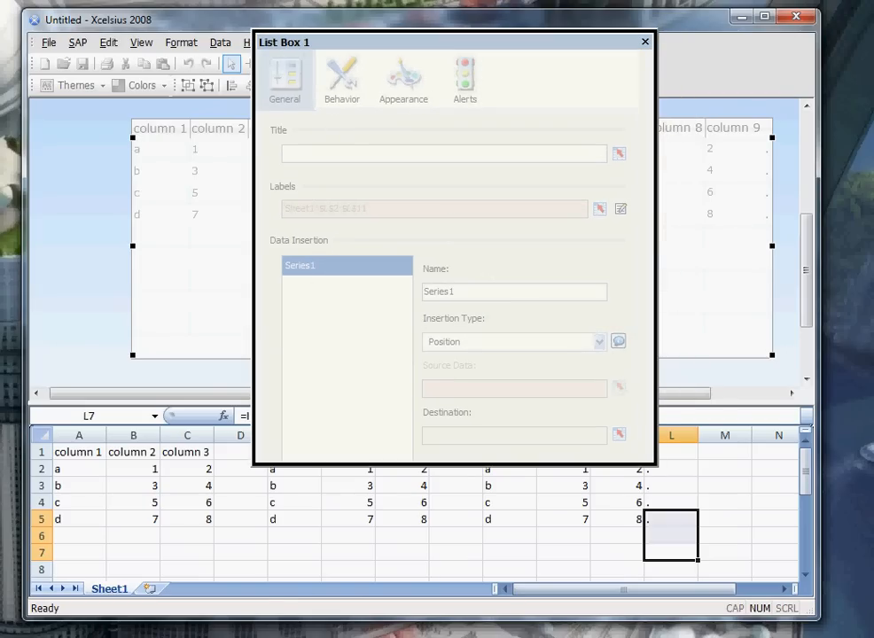
click(404, 80)
click(352, 124)
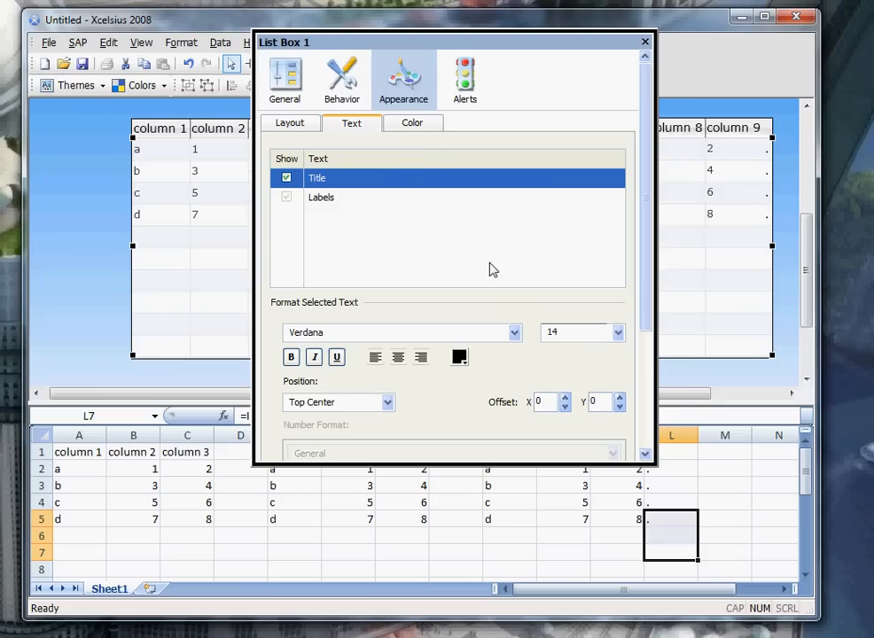
click(328, 202)
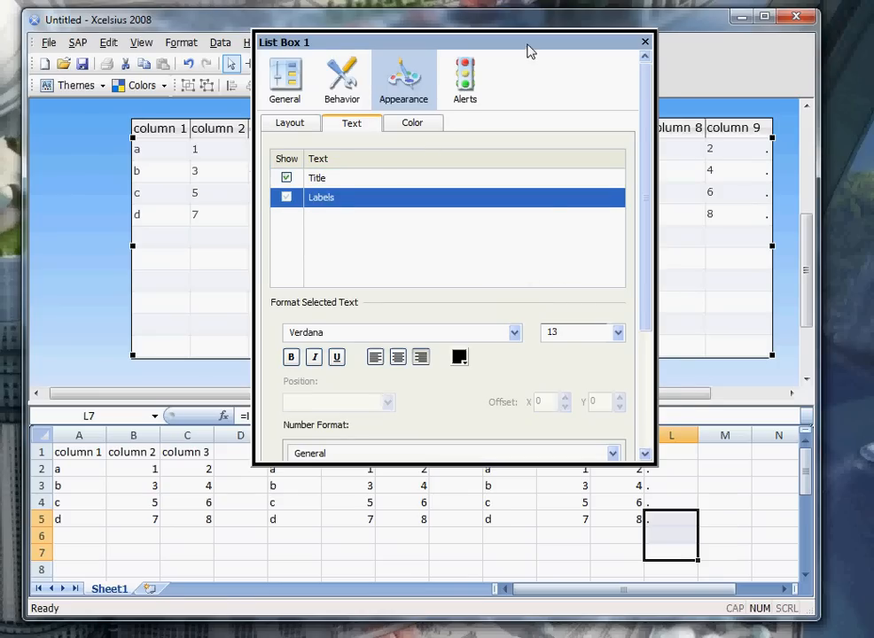
drag(528, 51, 261, 310)
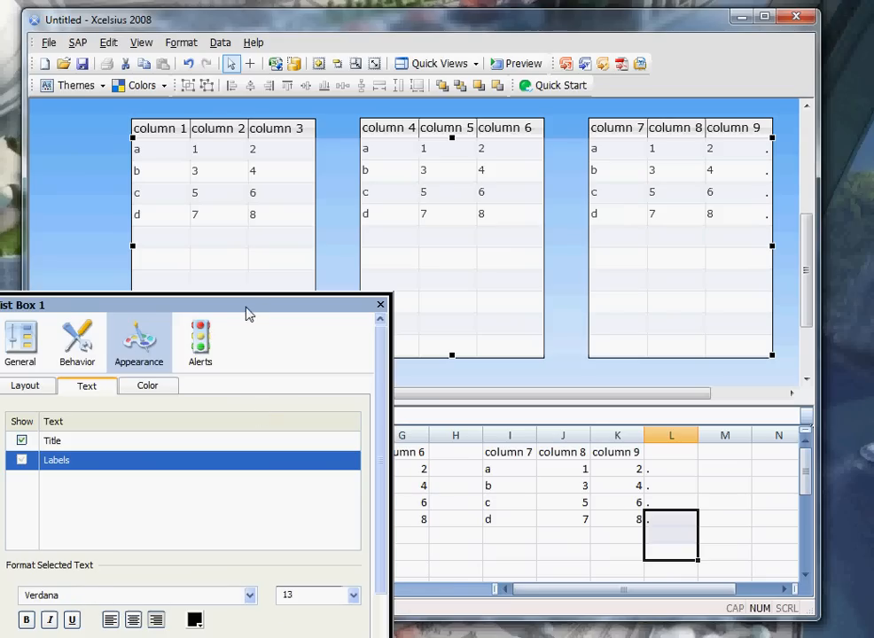
drag(245, 318, 297, 260)
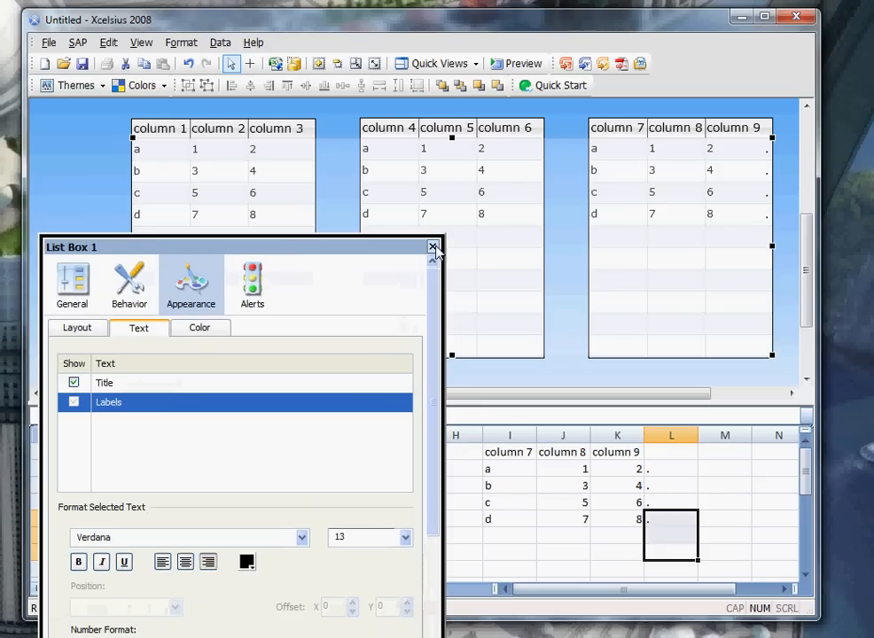
- Inspect the list box's transparency setting and close its properties
click(134, 294)
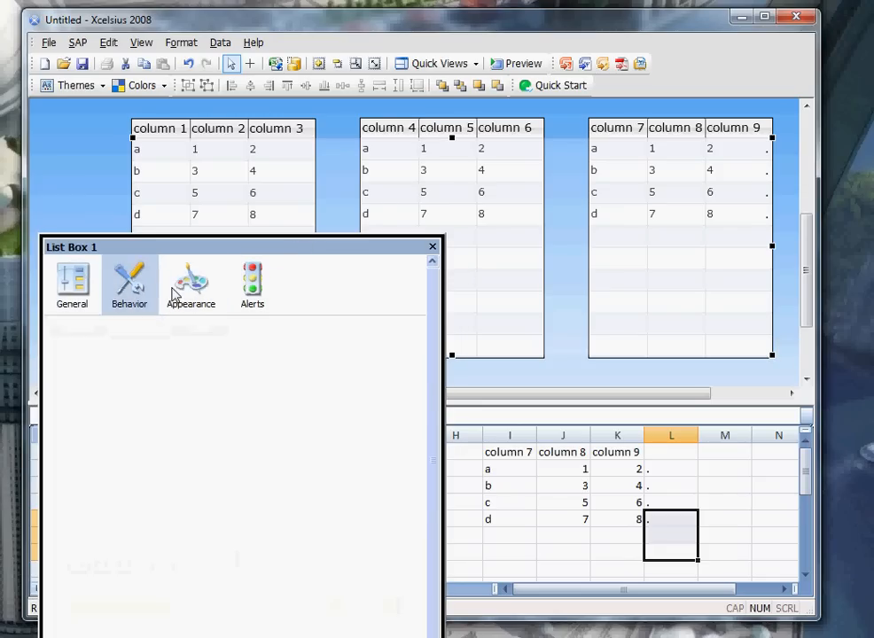
click(176, 293)
click(84, 334)
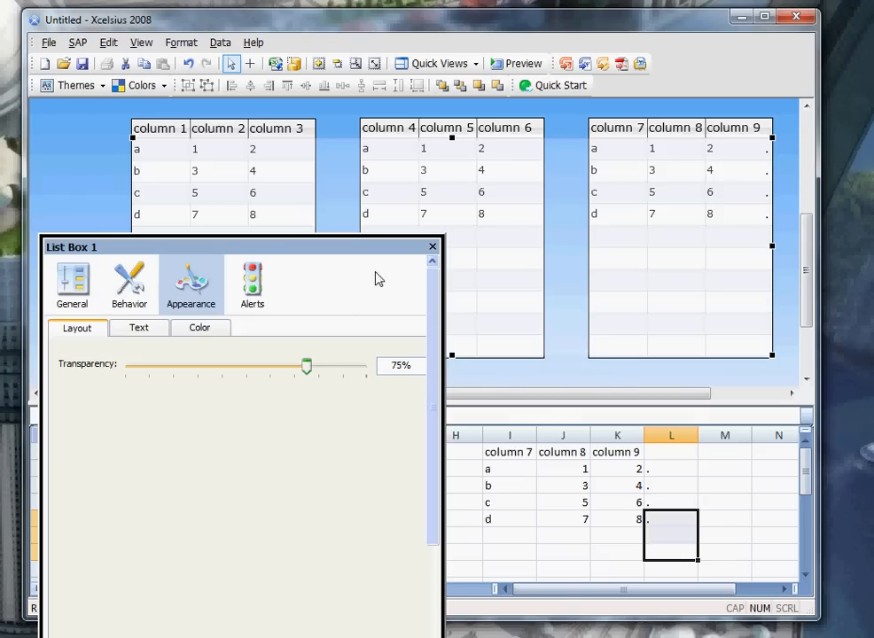
click(432, 247)
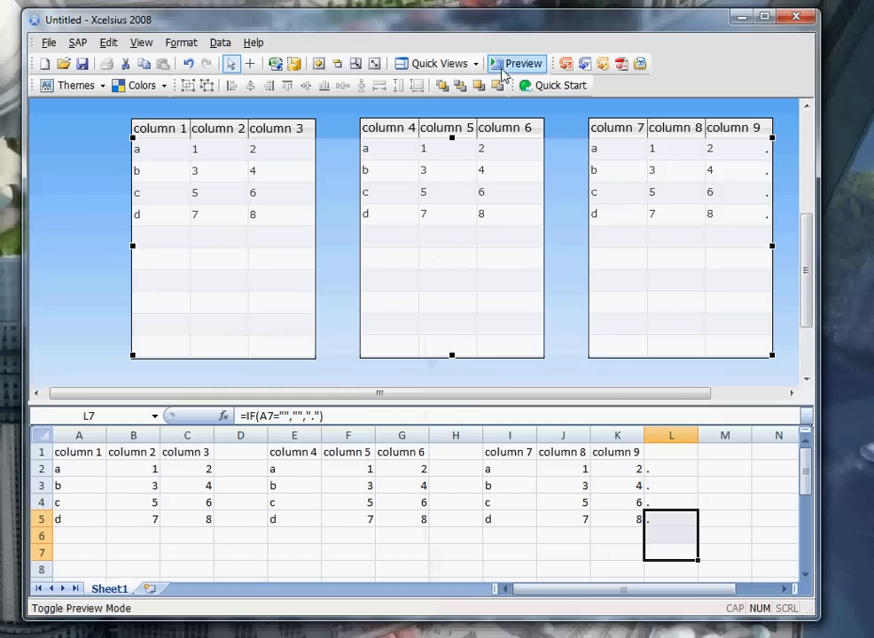
- Preview the dashboard to check row highlighting across the three tables, and return to the design view
click(512, 63)
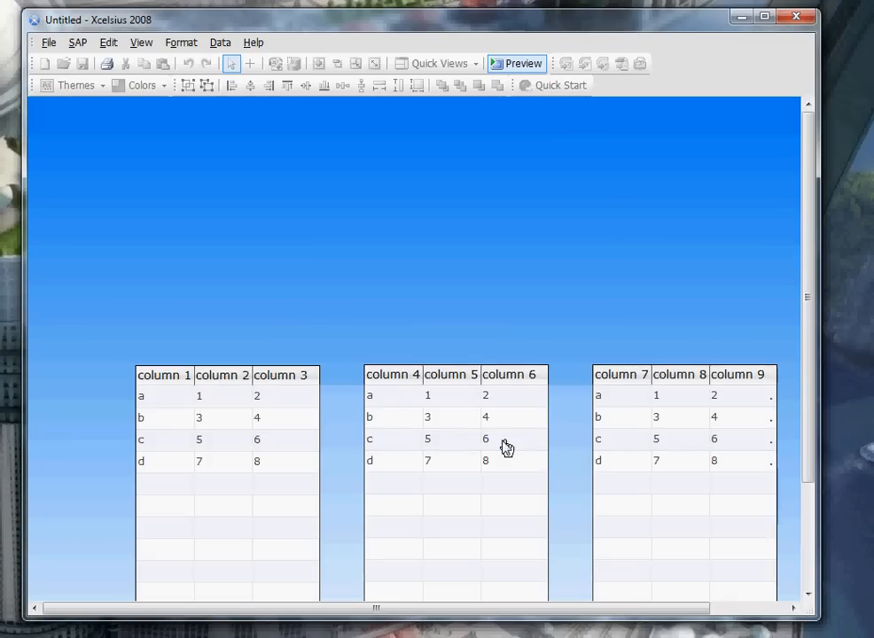
drag(813, 282, 812, 399)
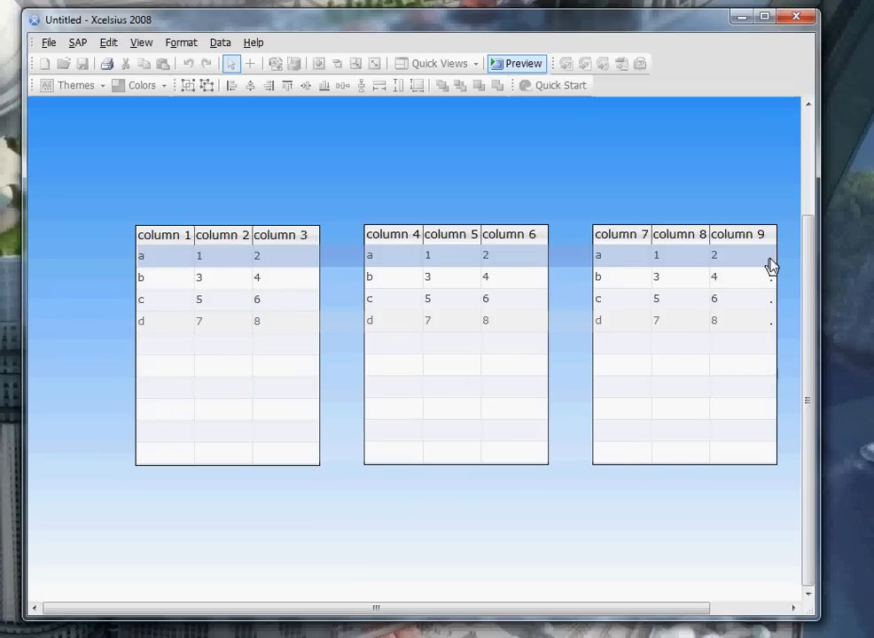
click(517, 67)
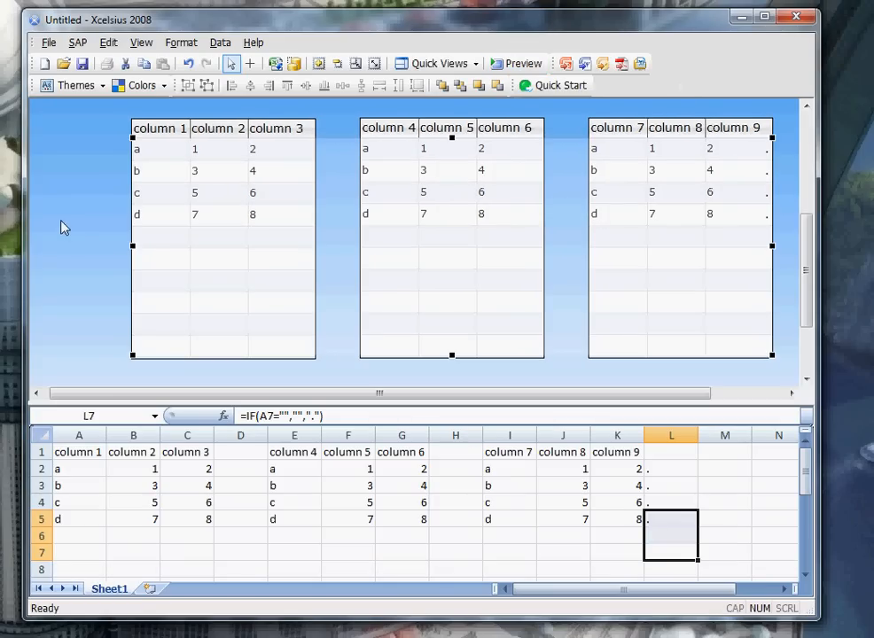
- Add a Canvas Container spanning all three tables from their headers down to row c
click(64, 226)
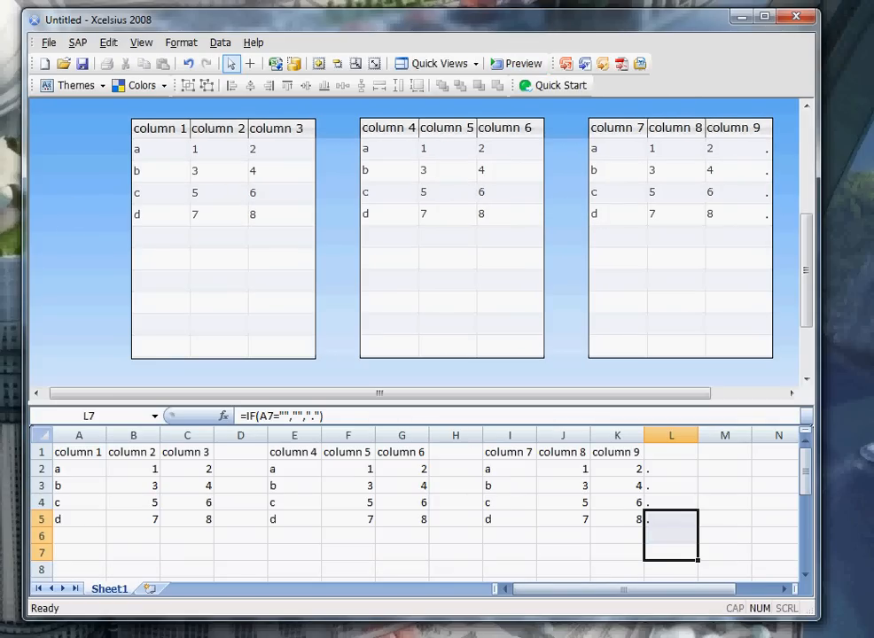
drag(465, 366, 131, 127)
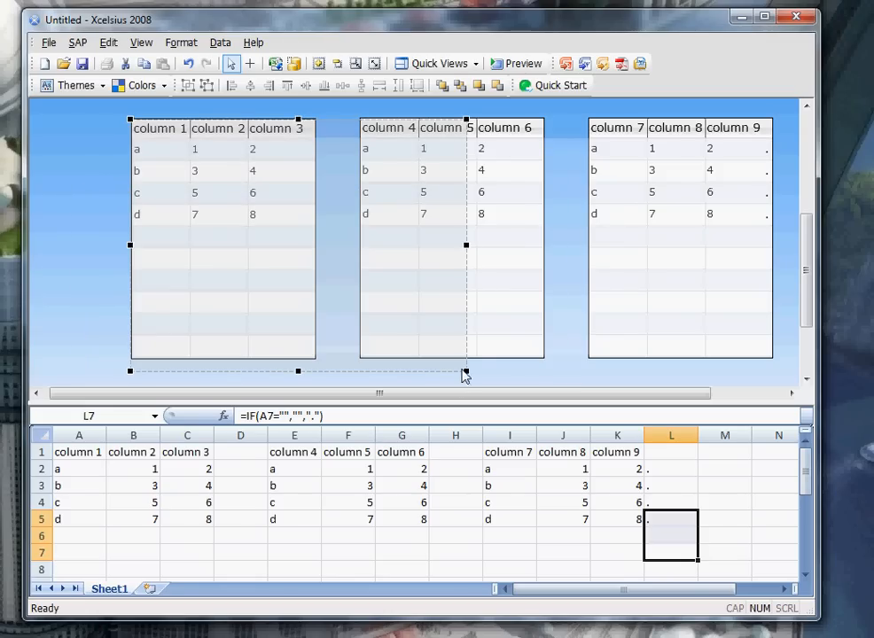
mouse_move(467, 376)
mouse_down()
mouse_move(726, 195)
mouse_move(772, 202)
mouse_up()
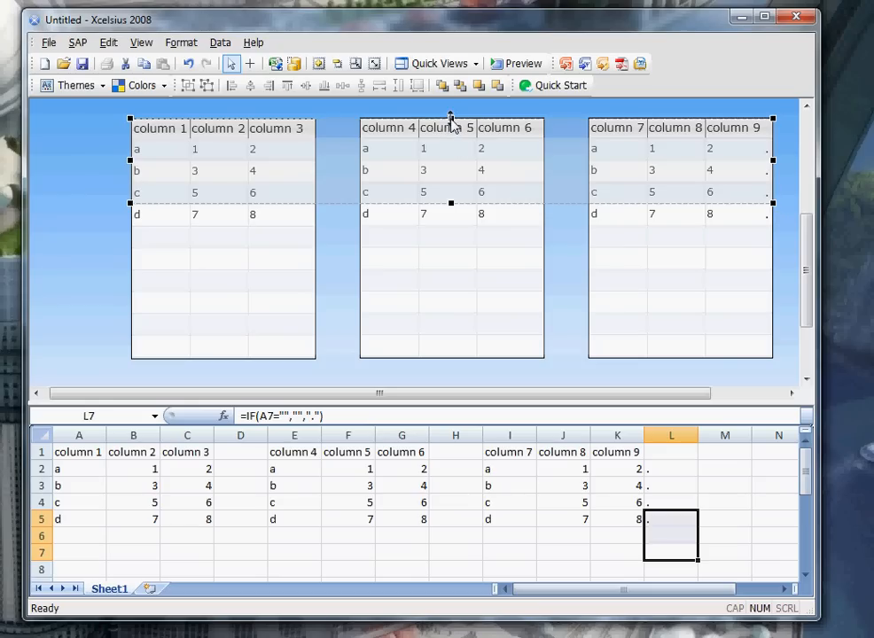
- Set the canvas container's horizontal scroll bar to Off and its vertical scroll bar to On
double_click(554, 180)
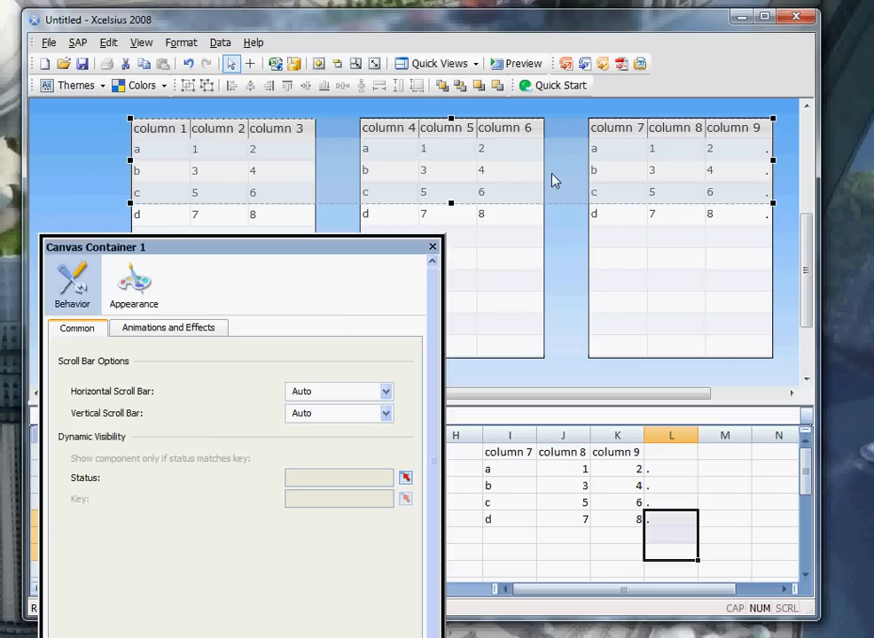
click(326, 395)
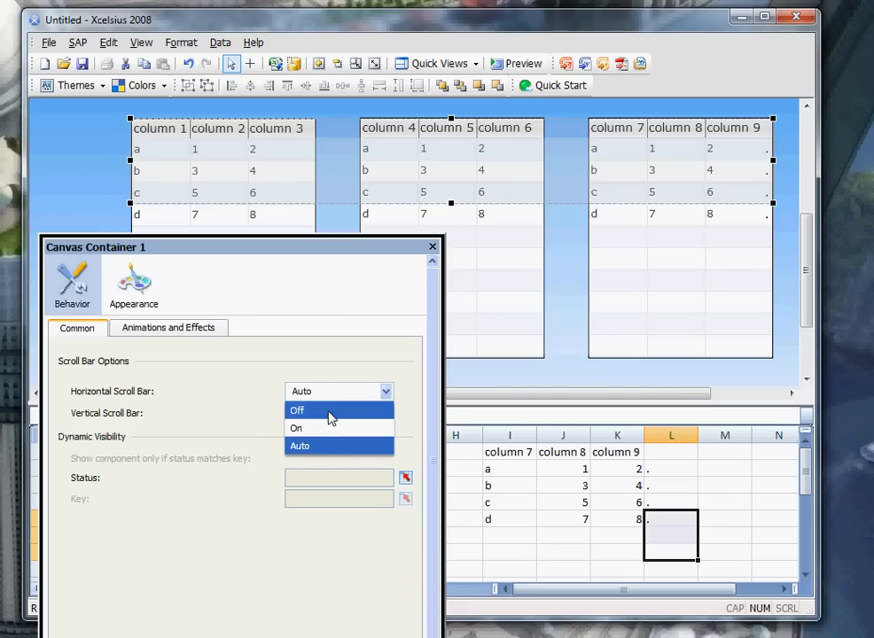
click(329, 412)
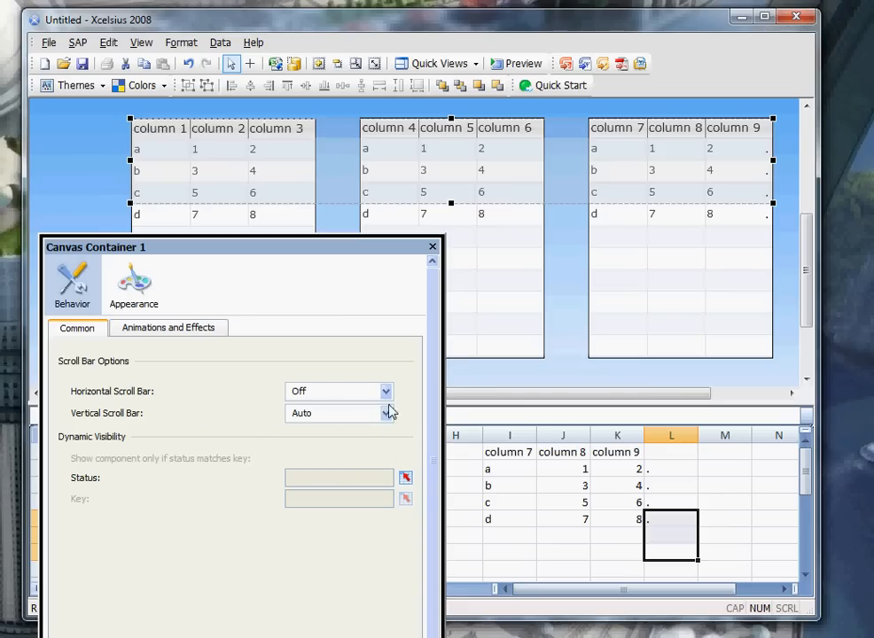
click(337, 420)
click(330, 449)
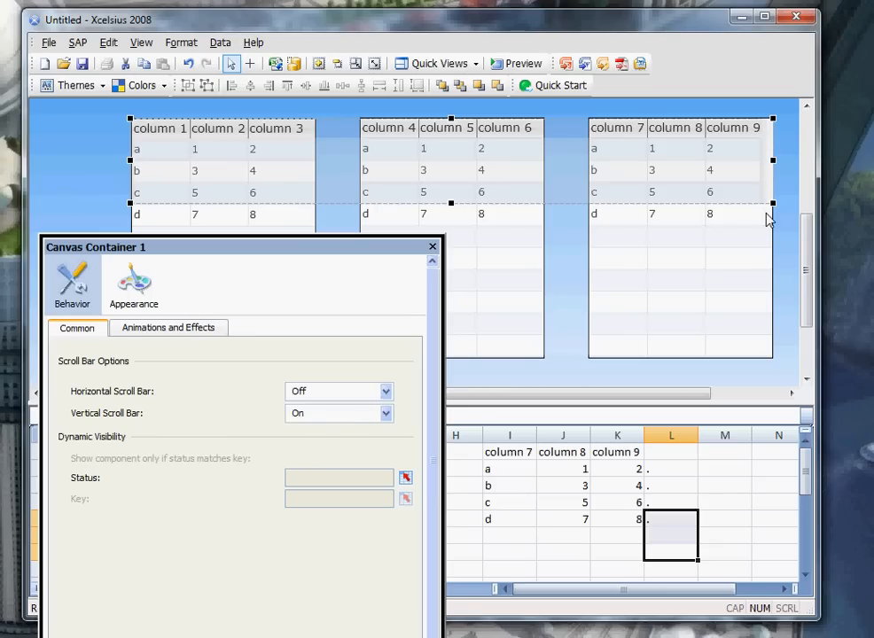
click(433, 247)
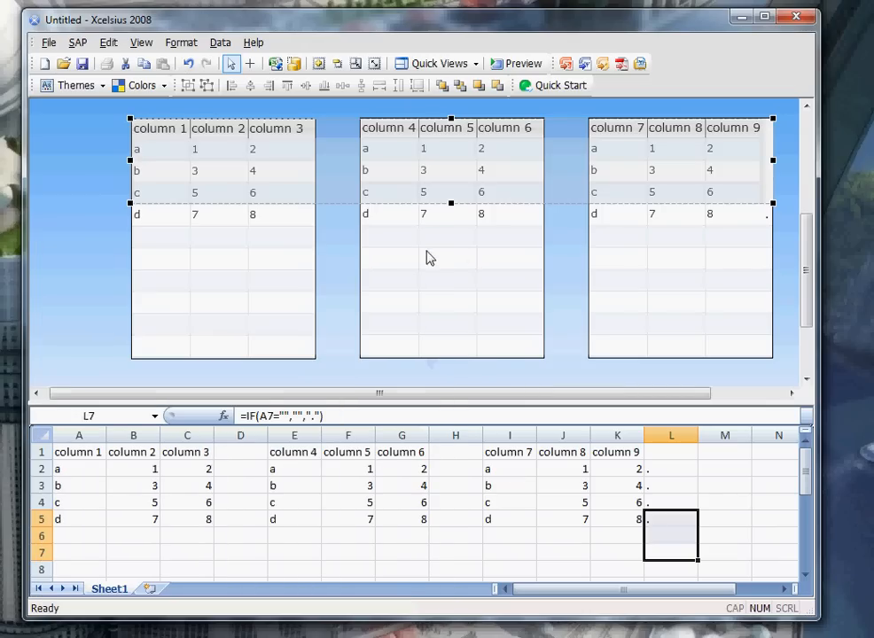
- Move Scorecard 1, Scorecard 3, Scorecard 2 and List Box 1 into Canvas Container 1, and expand the container's contents
click(93, 225)
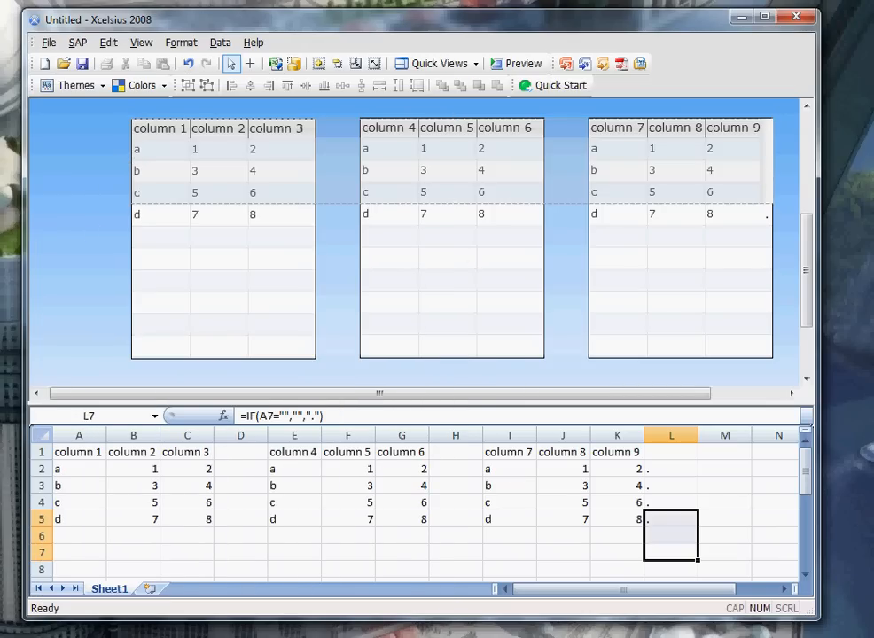
drag(0, 35, 163, 247)
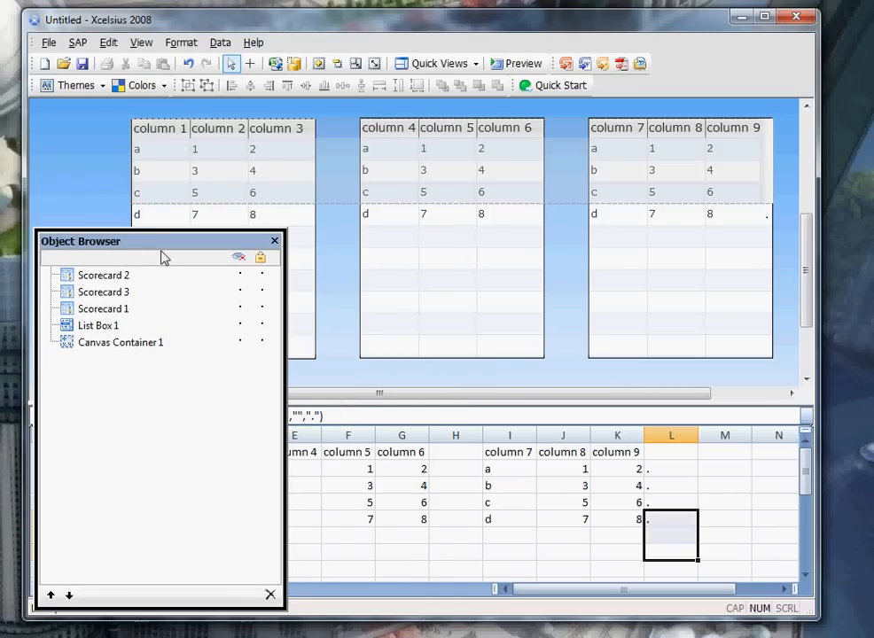
drag(100, 313, 112, 344)
click(103, 295)
drag(103, 297, 122, 327)
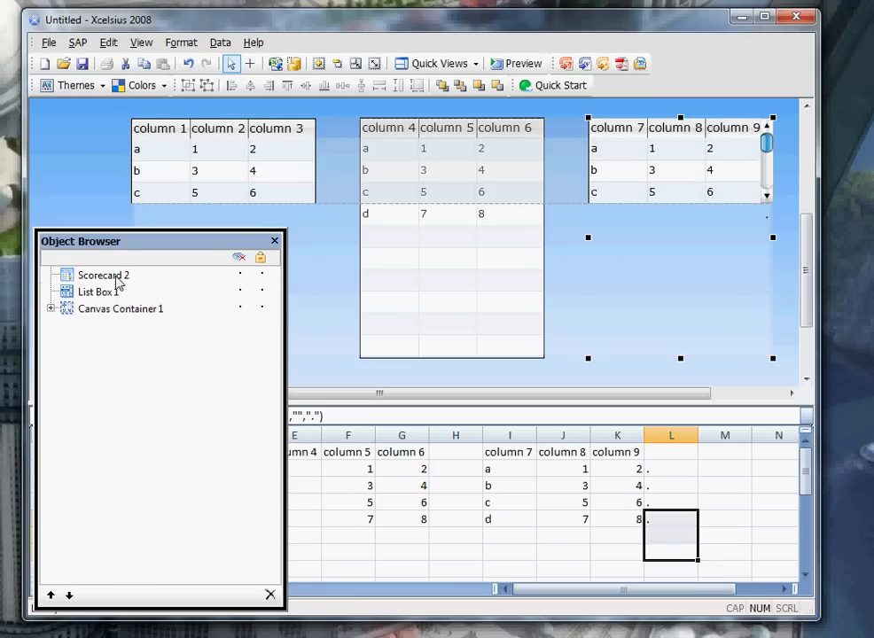
drag(117, 277, 132, 316)
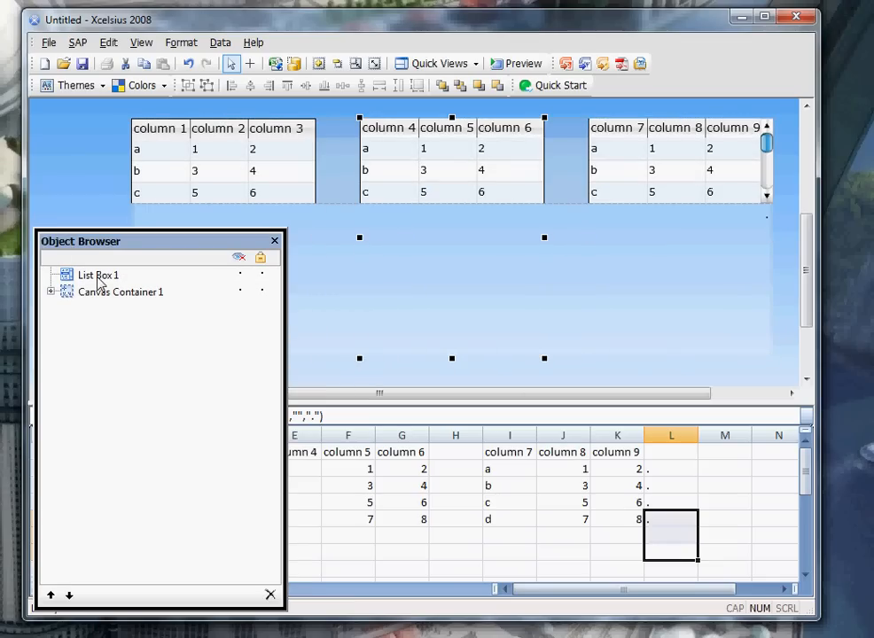
mouse_move(100, 282)
mouse_down()
mouse_move(117, 298)
mouse_move(108, 294)
mouse_up()
click(51, 275)
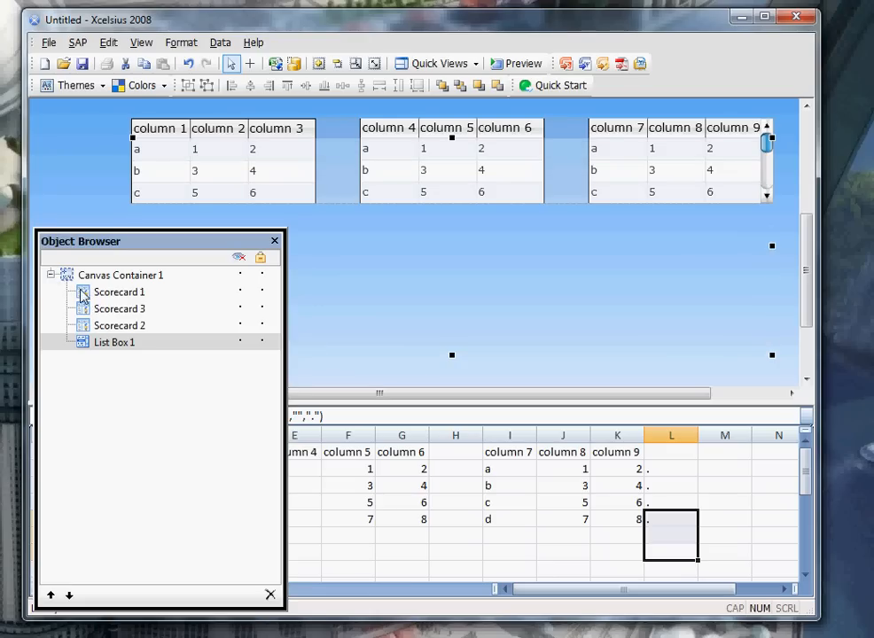
- Preview the dashboard, test selecting row c across the contained tables, and return to the design view
click(514, 67)
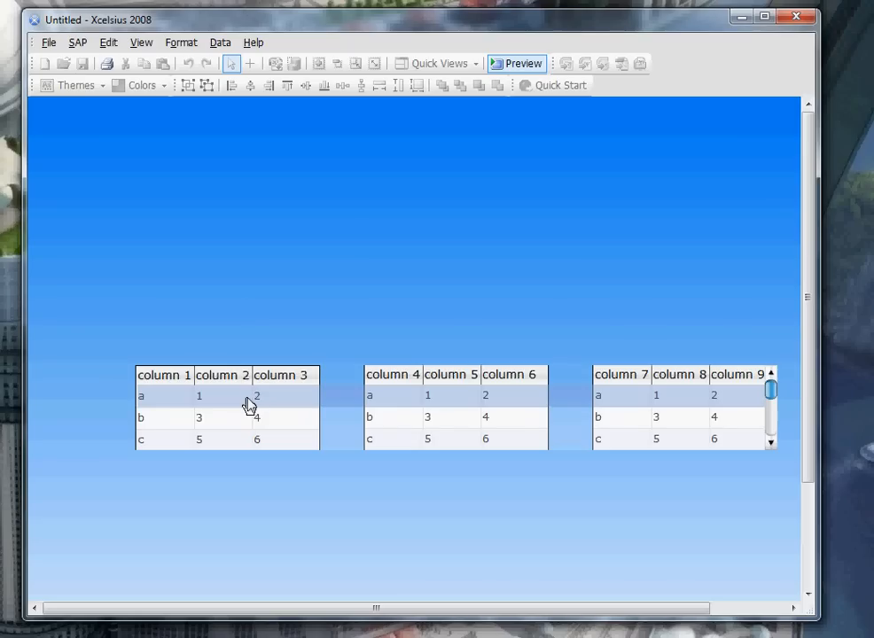
click(272, 438)
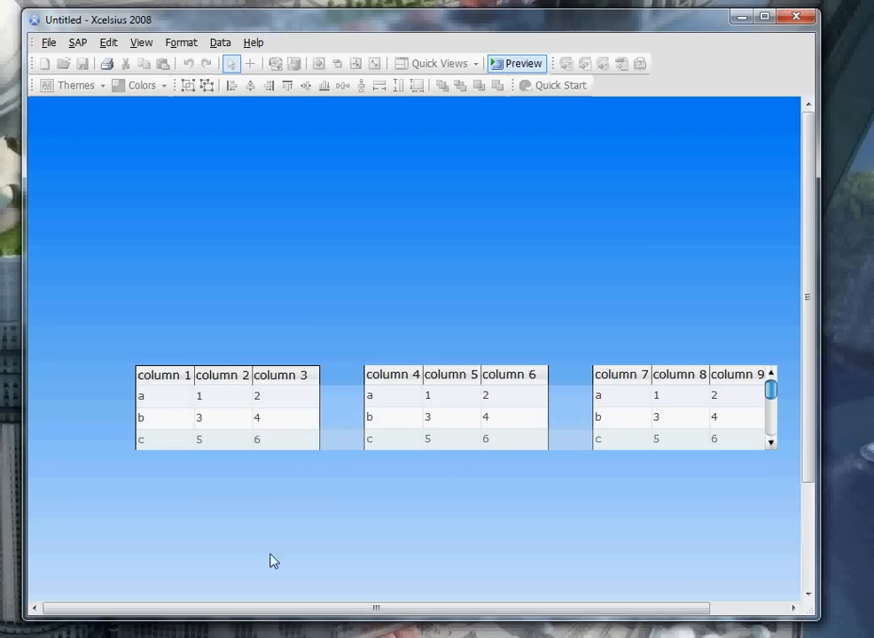
click(514, 64)
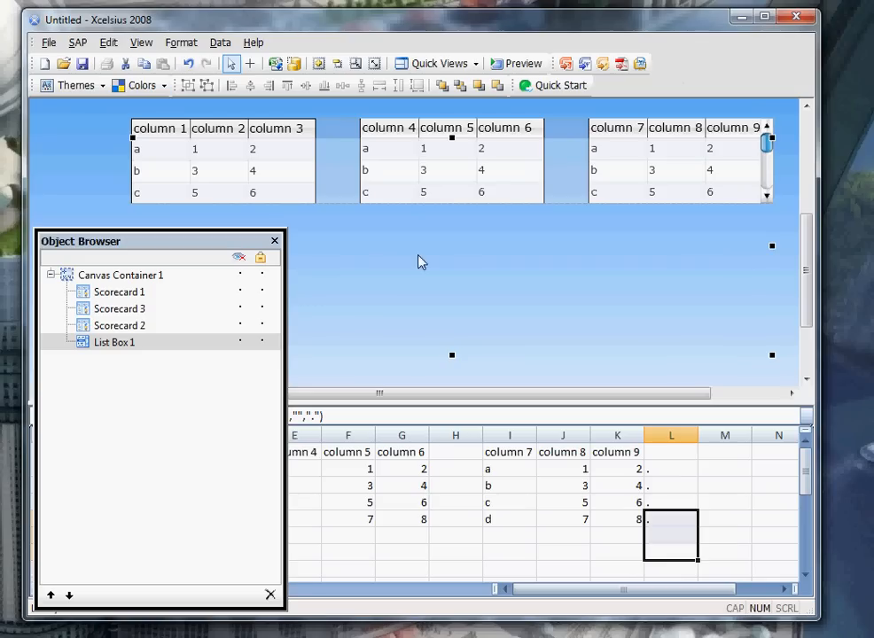